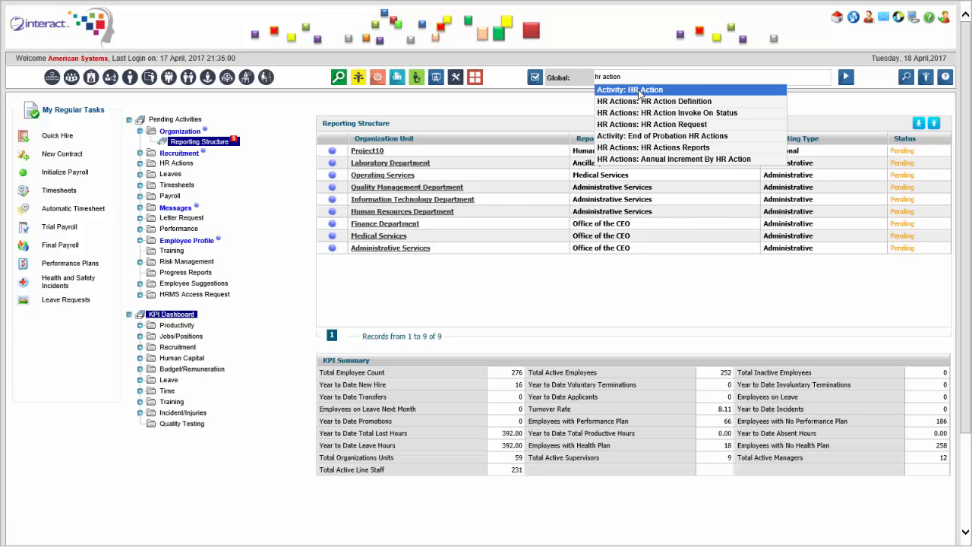
Step: Open the HR Action activity from the global search suggestions to list HR Action Definitions
left_click(660, 89)
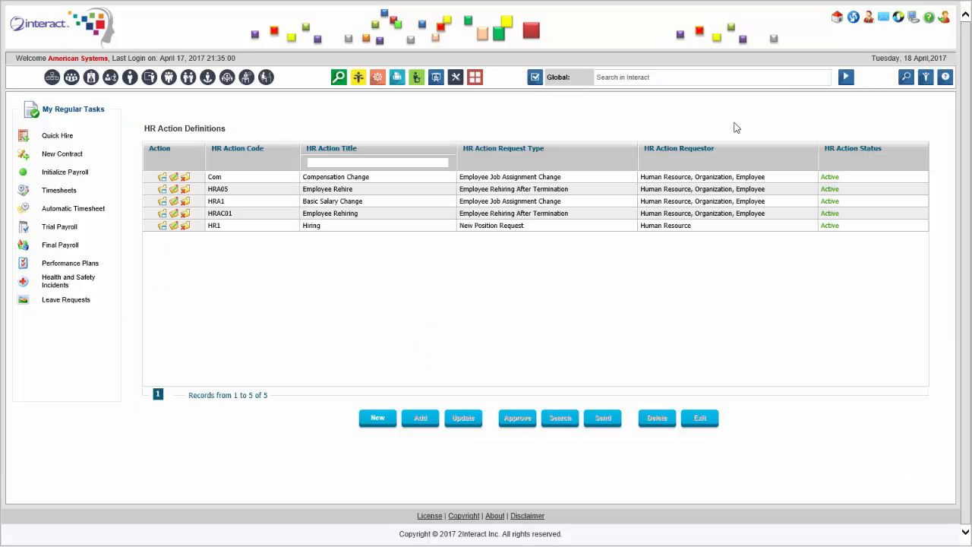
left_click(398, 213)
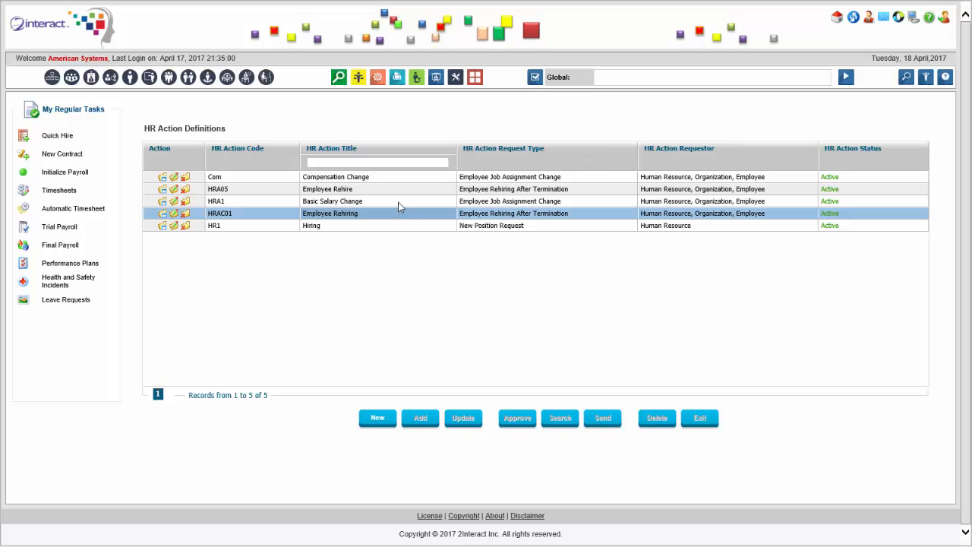
left_click(370, 180)
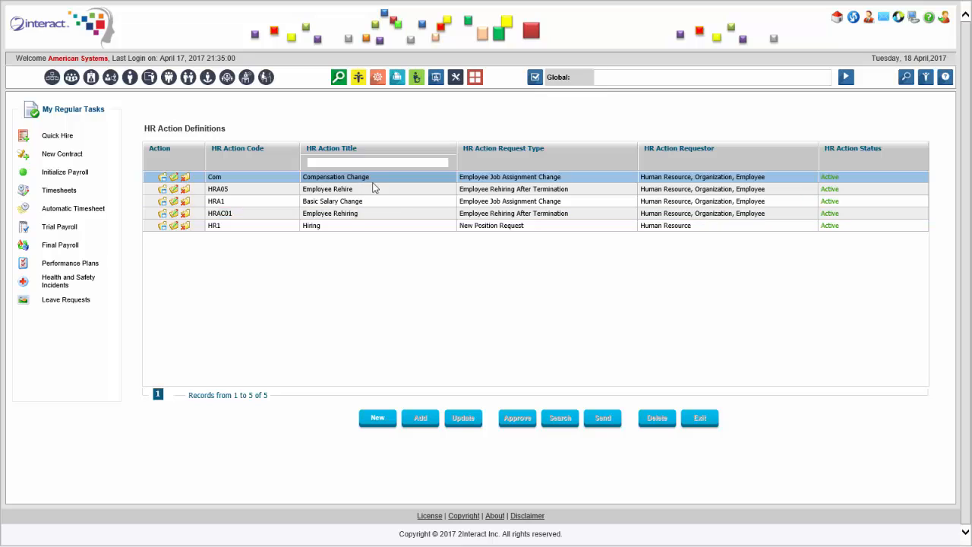
left_click(394, 206)
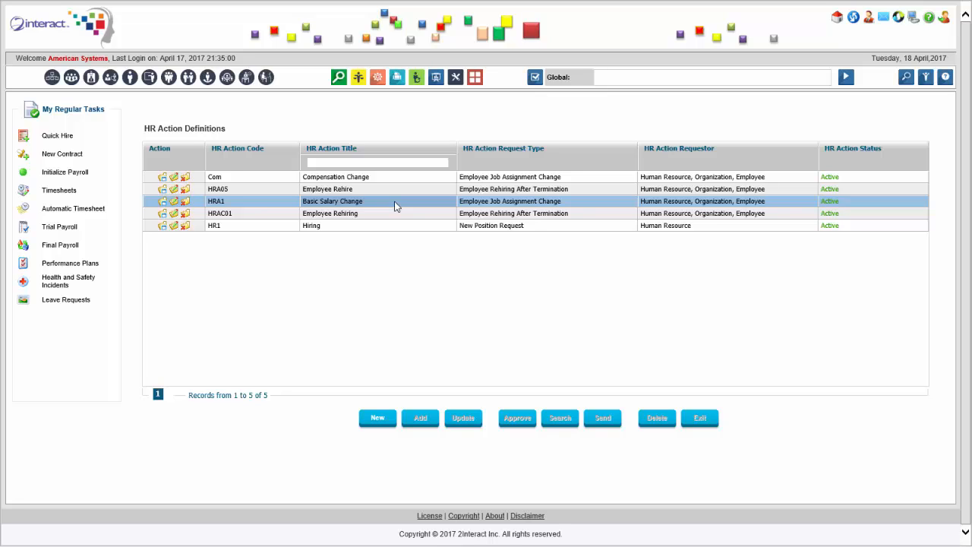
Step: Open the Basic Salary Change definition, keep all employees as requestors, and review its tasks
left_click(177, 203)
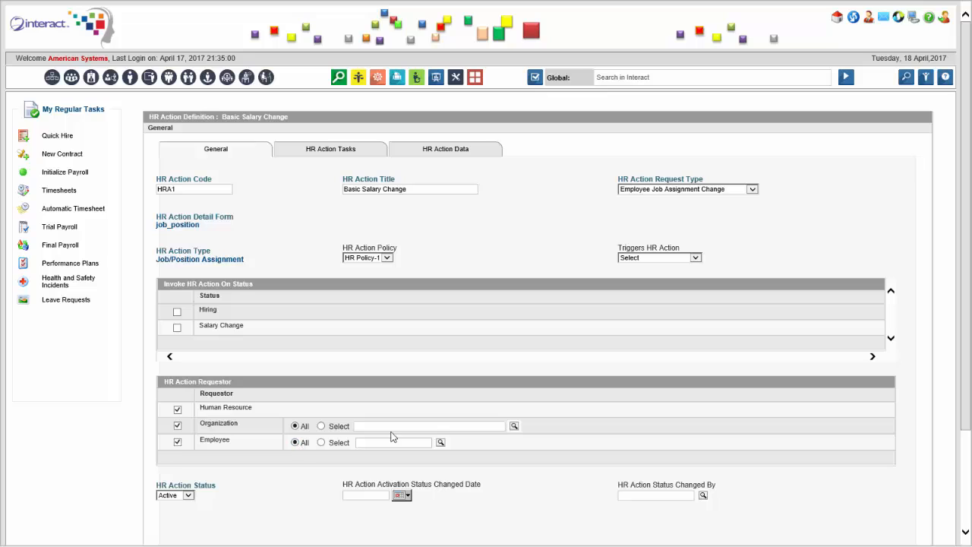
left_click(321, 442)
left_click(295, 444)
left_click(330, 155)
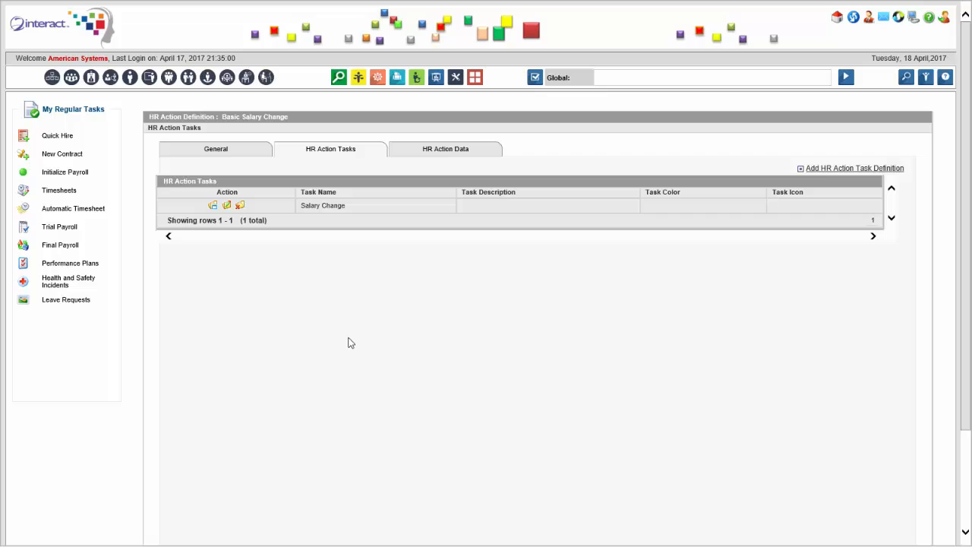
left_click(227, 205)
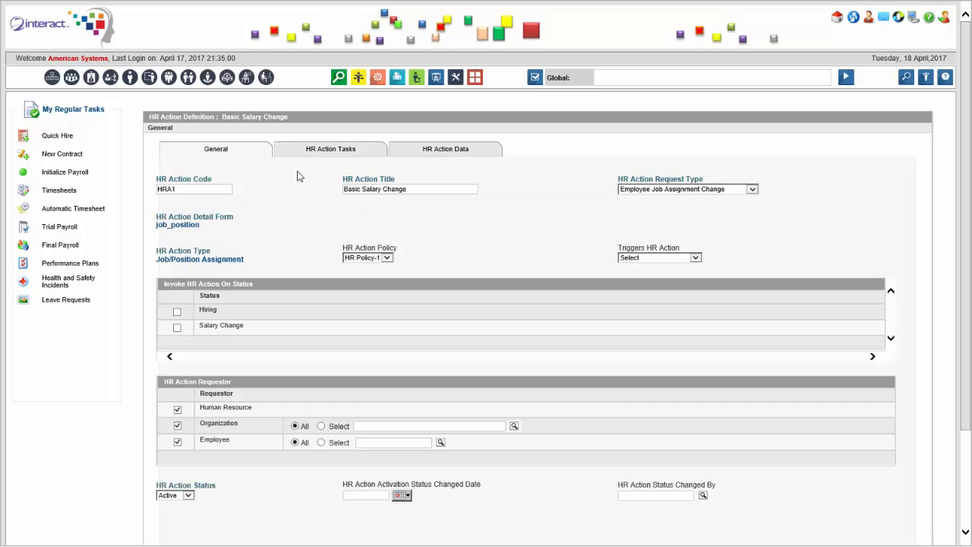
left_click(360, 155)
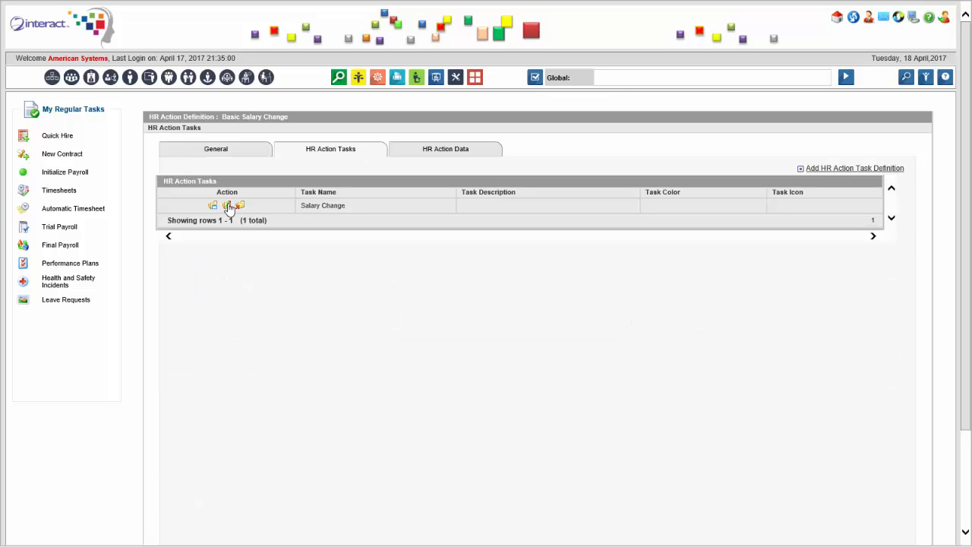
left_click(227, 205)
Step: Check its data attributes, then exit the definition without changes and confirm
left_click(446, 152)
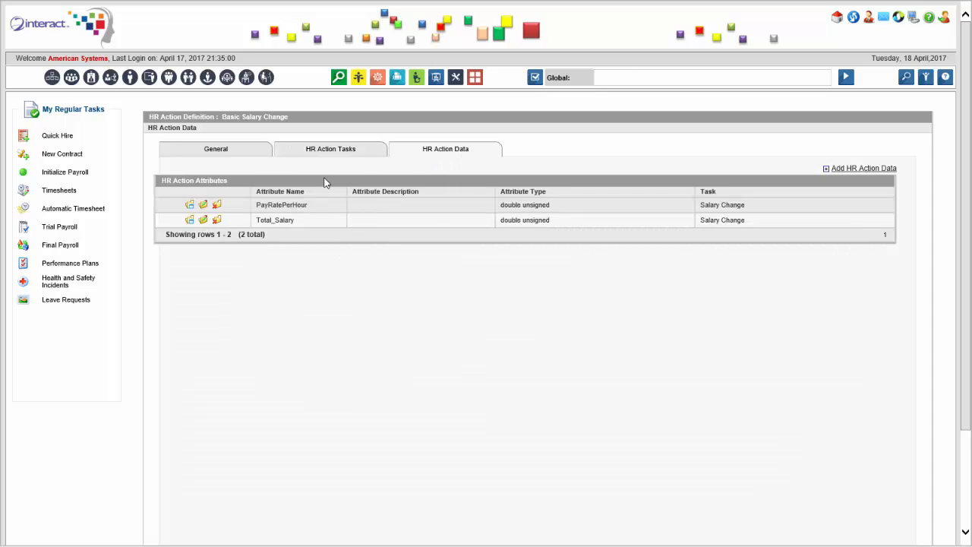
left_click(236, 159)
scroll(376, 315, "down", 3)
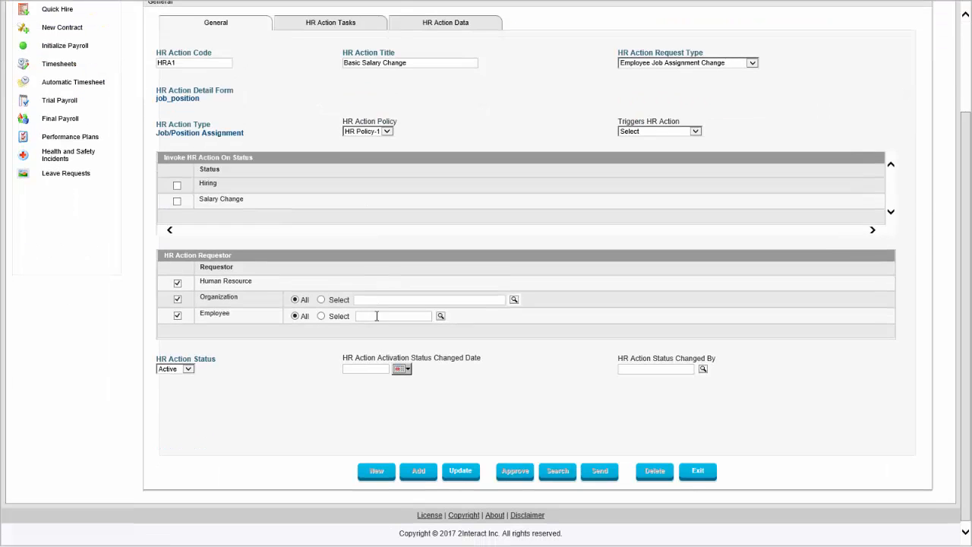
left_click(697, 471)
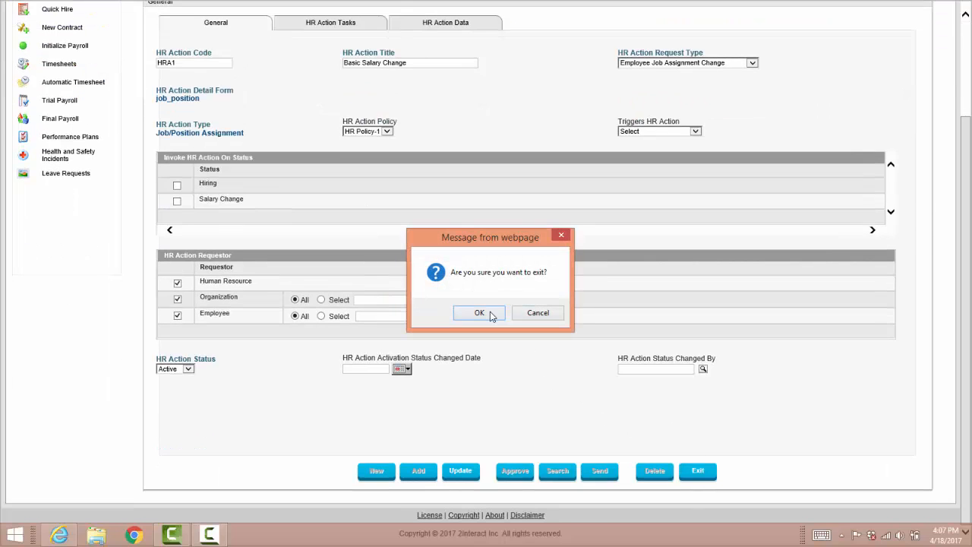
left_click(488, 313)
Step: Open the Compensation Change definition (code Com), browse its data and tasks, and confirm Compensation/Payroll type
scroll(490, 270, "up", 3)
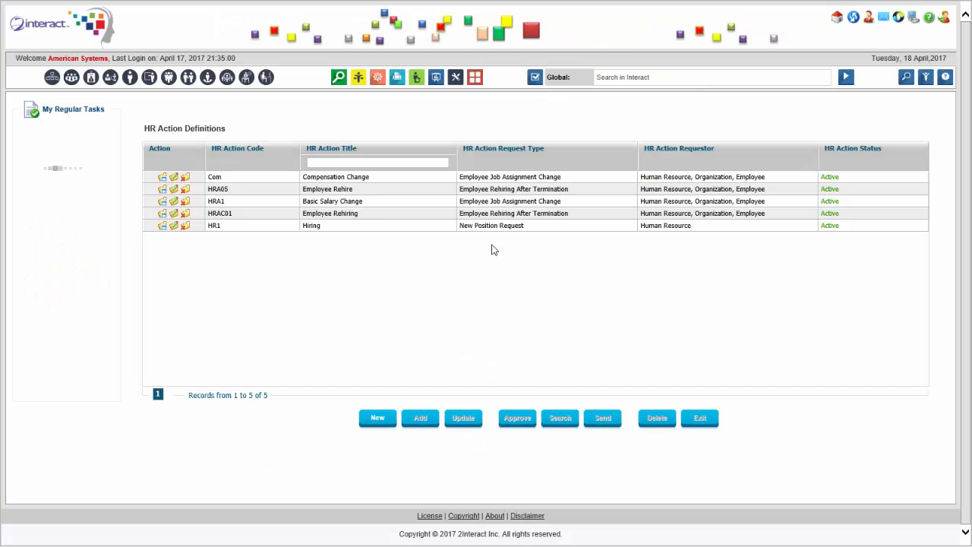
left_click(216, 177)
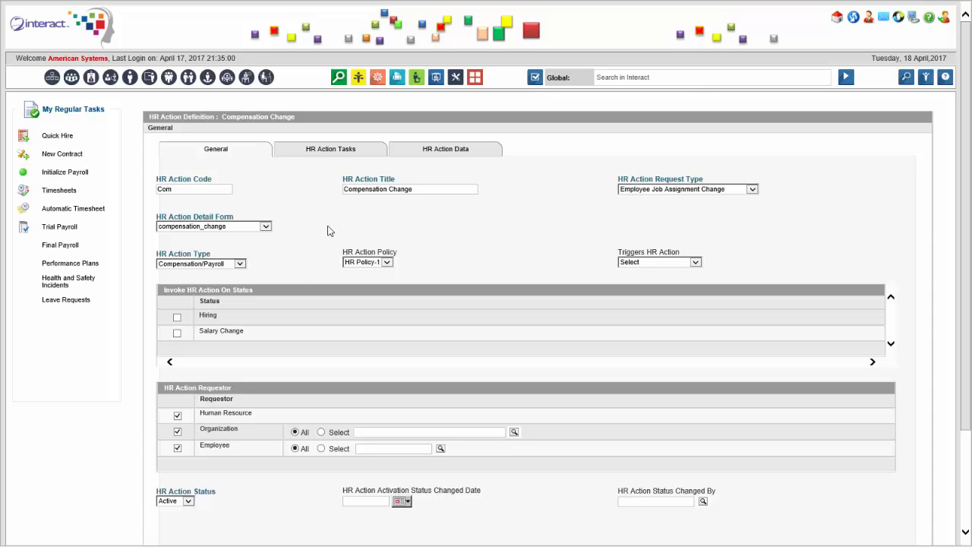
left_click(443, 154)
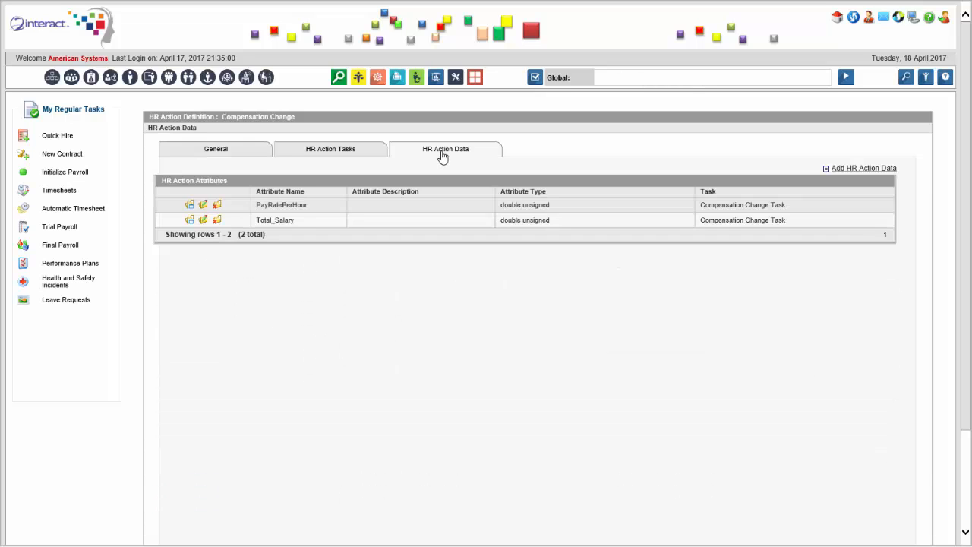
left_click(319, 155)
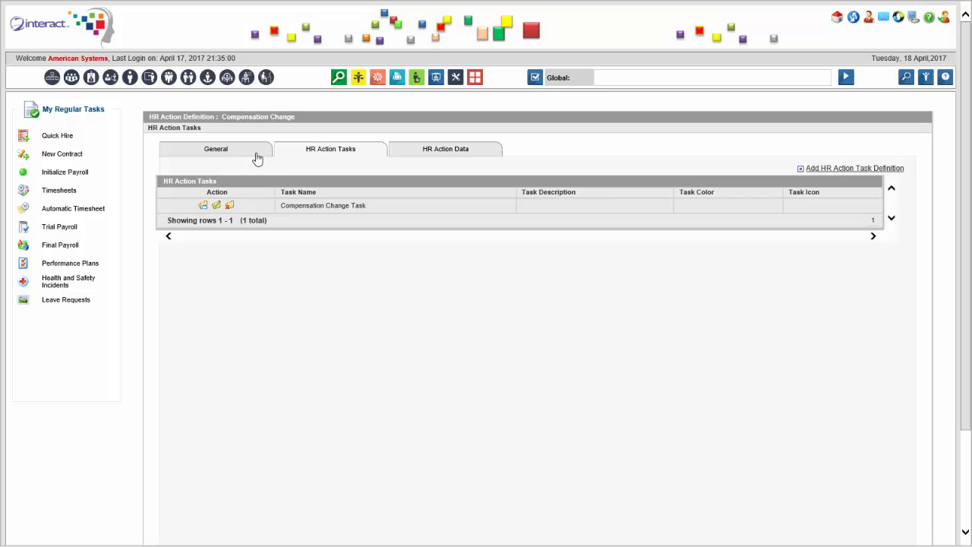
left_click(243, 160)
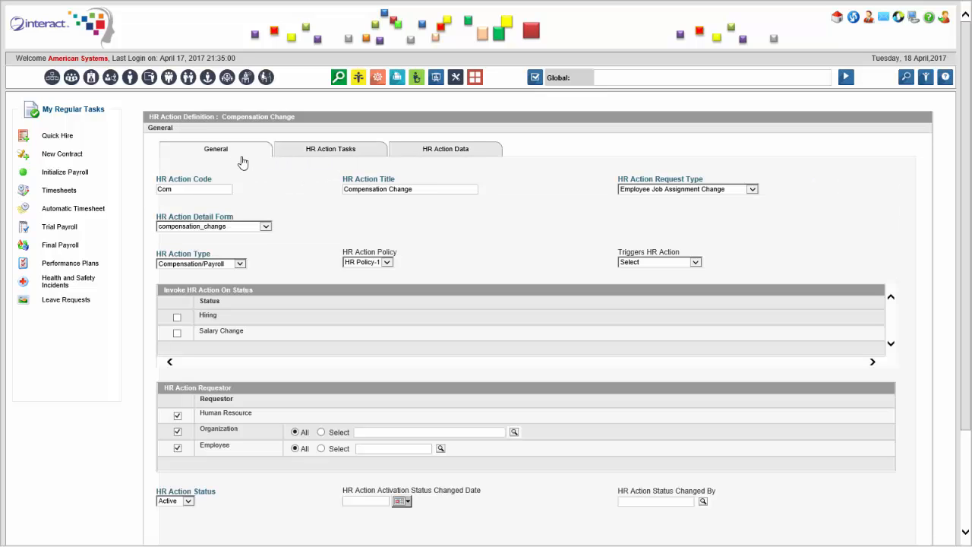
left_click(238, 264)
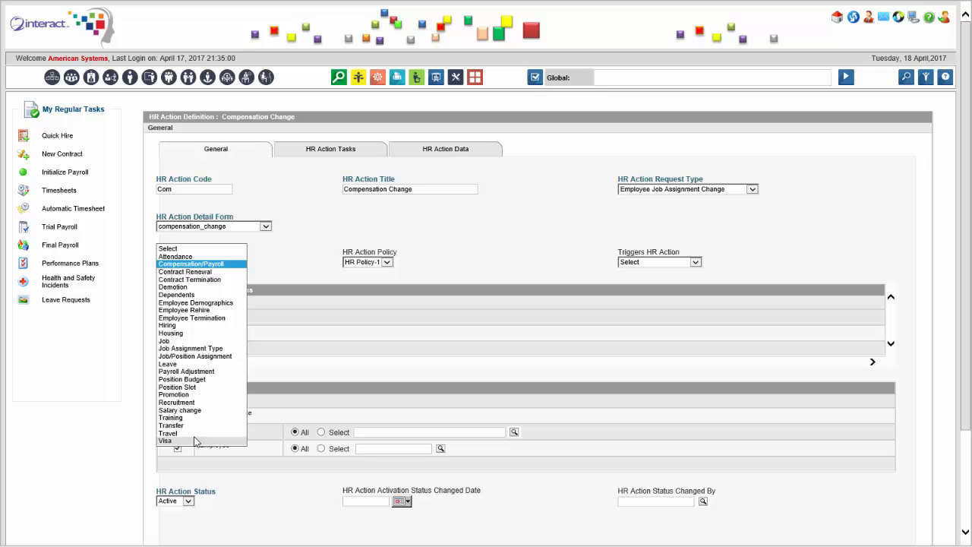
left_click(298, 261)
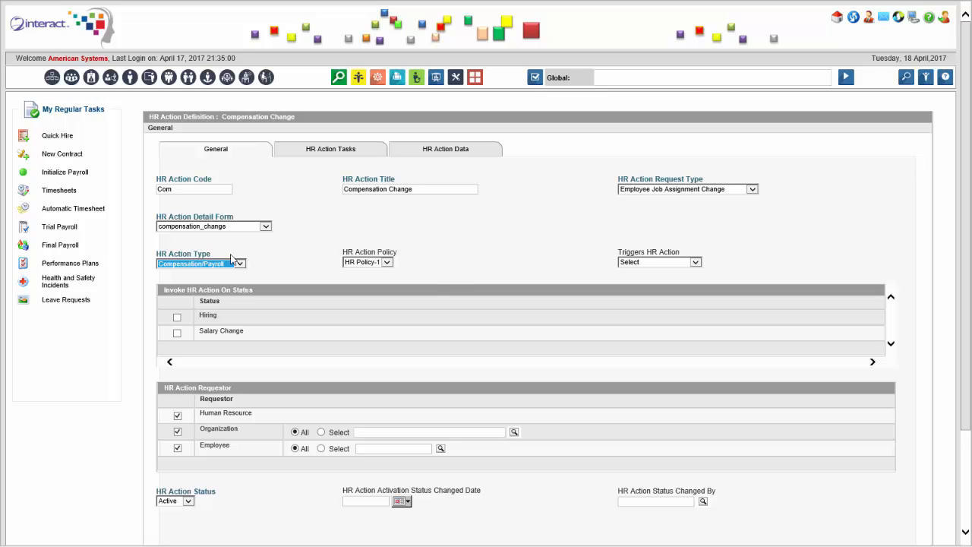
left_click(447, 256)
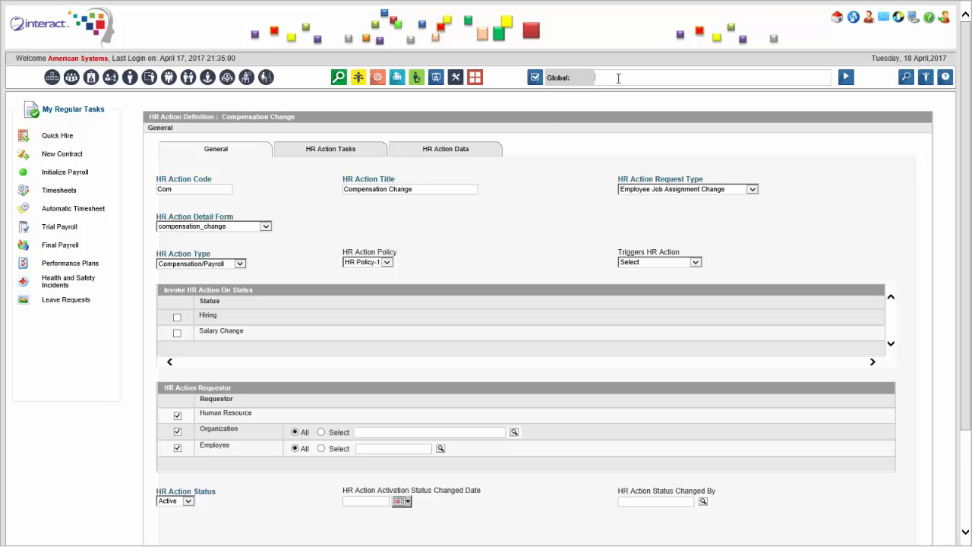
Step: Search 'hr action' and open a new HR Action Request form
type("new hr ac")
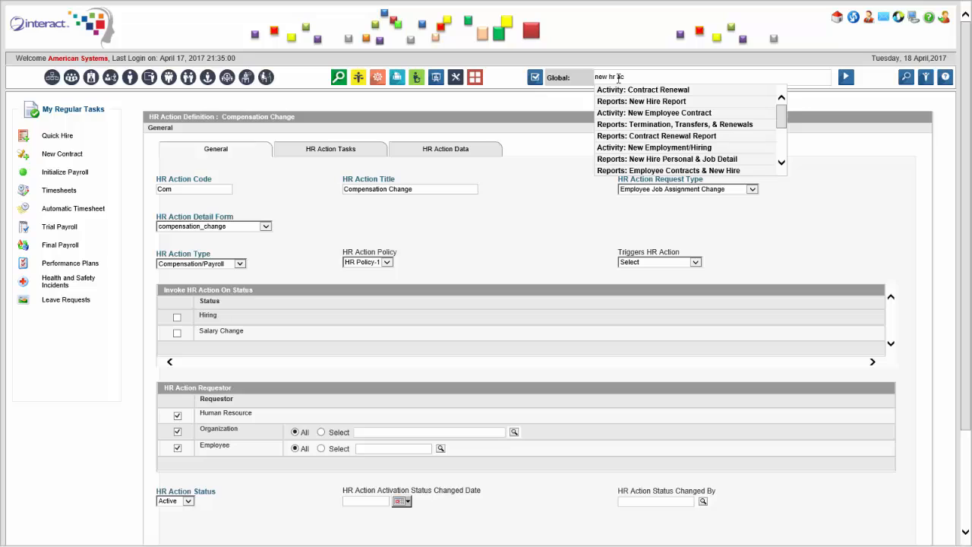
key("ctrl+a")
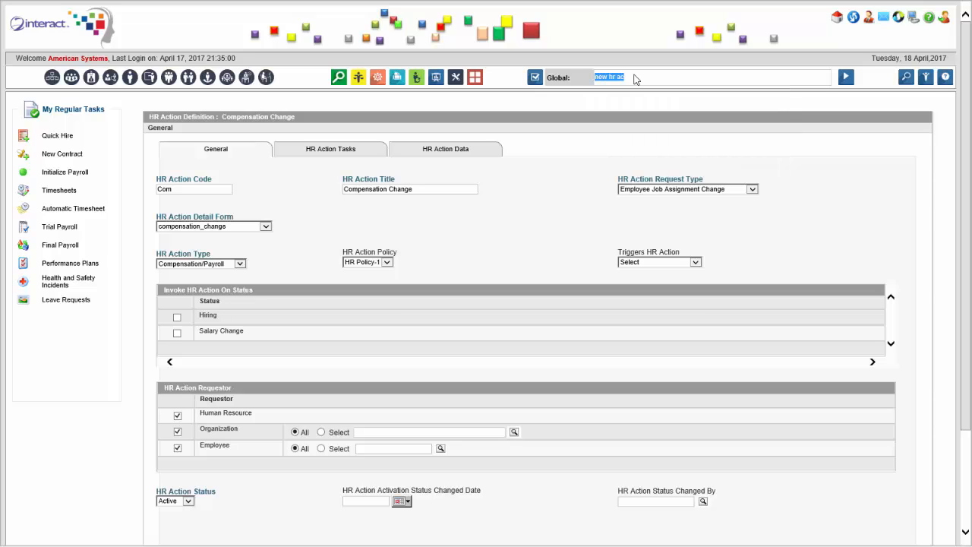
type("hr action")
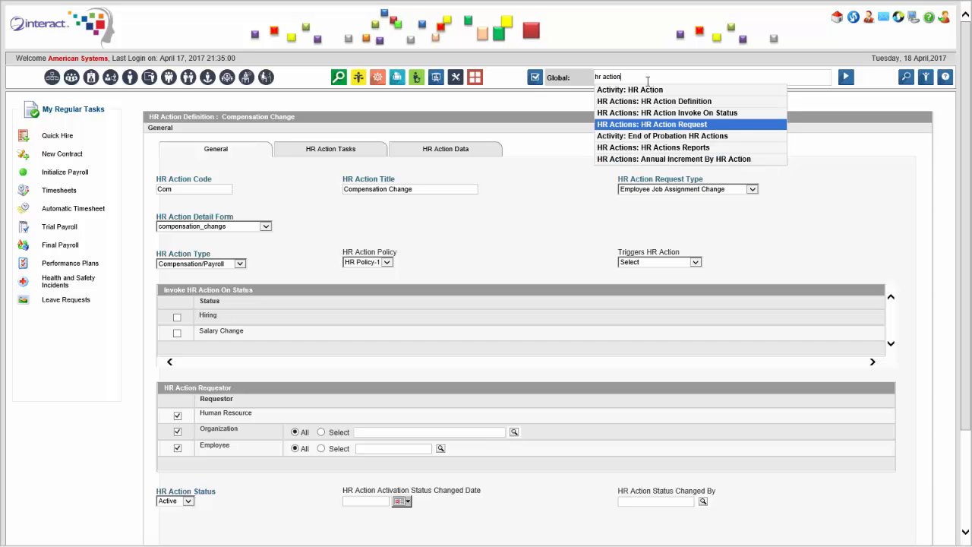
left_click(712, 126)
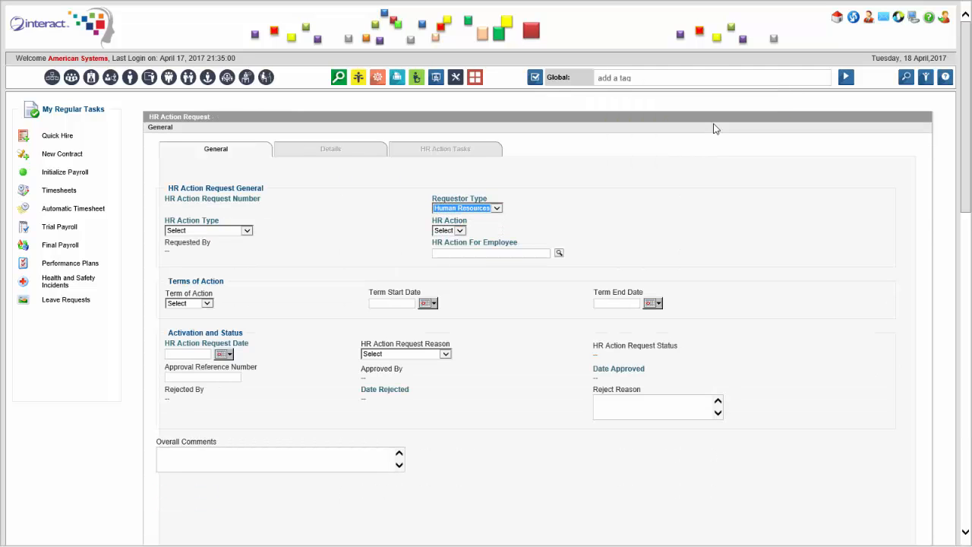
Step: Set type Compensation/Payroll and action Compensation Change, then bring up the employee picker
left_click(246, 230)
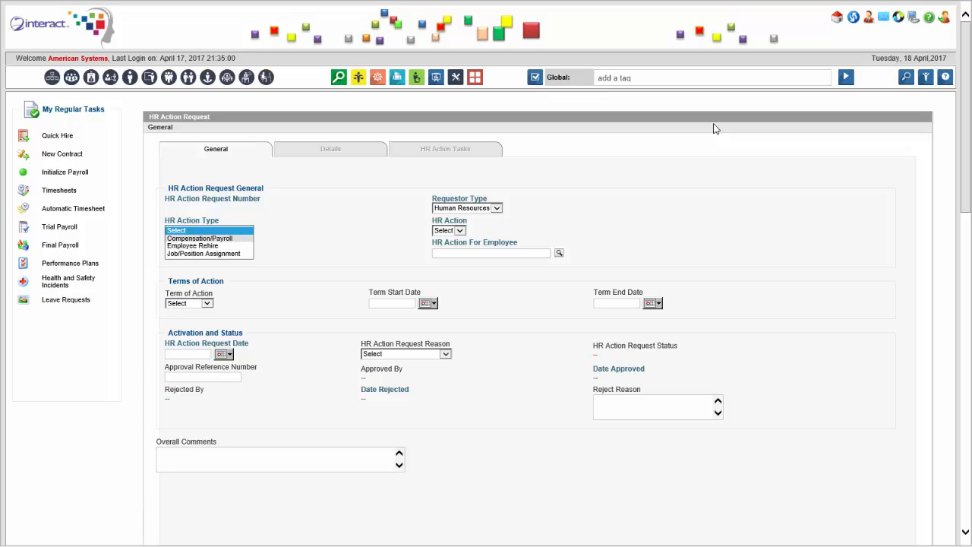
left_click(199, 237)
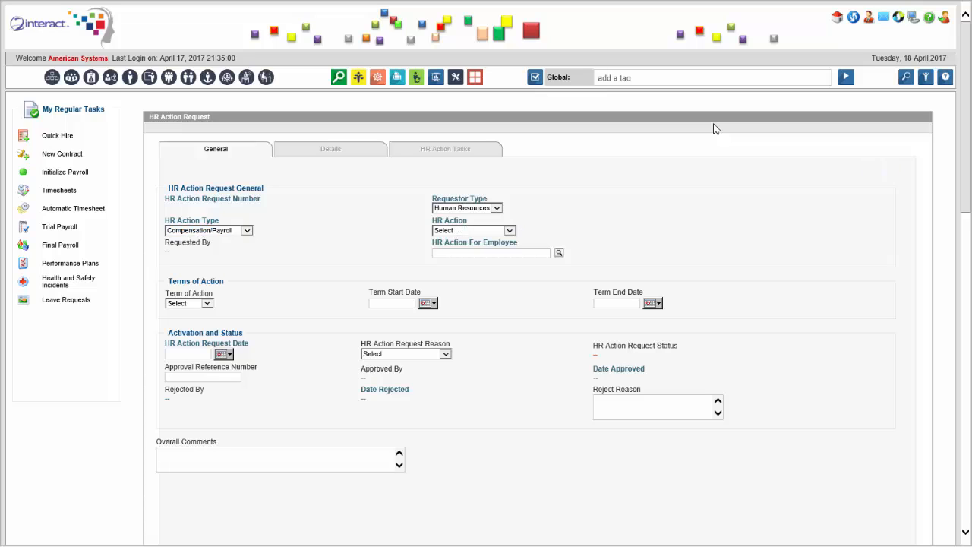
key("alt+Down")
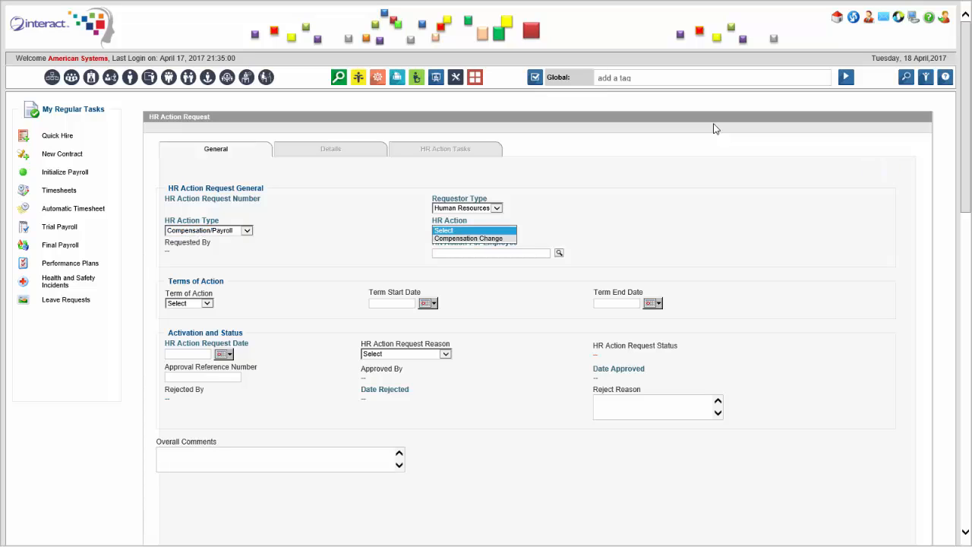
key("Down")
key("Return")
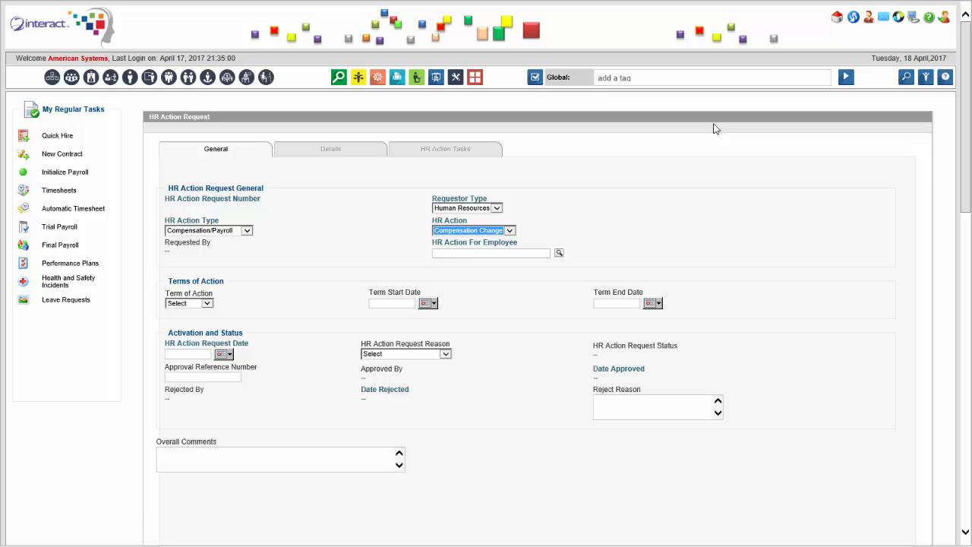
key("shift+Tab")
key("alt+Down")
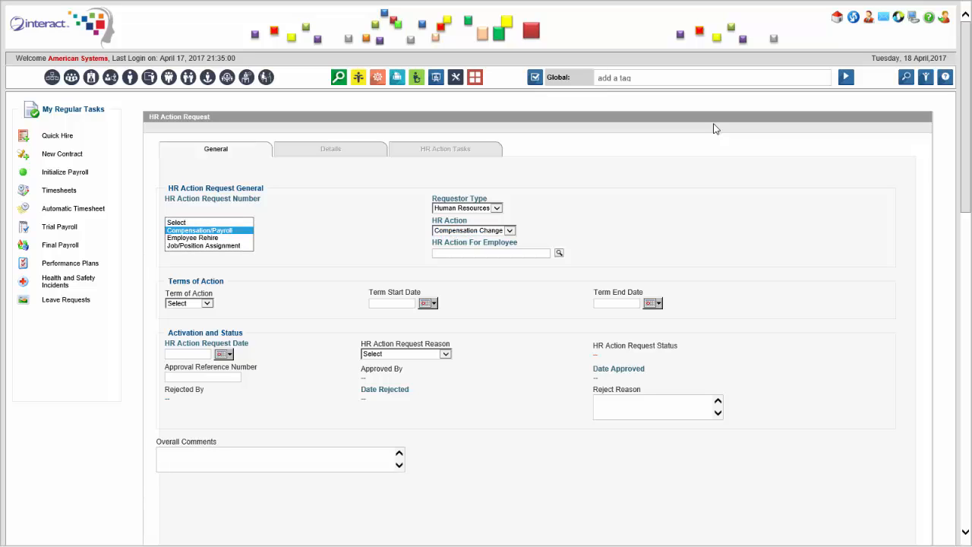
key("Return")
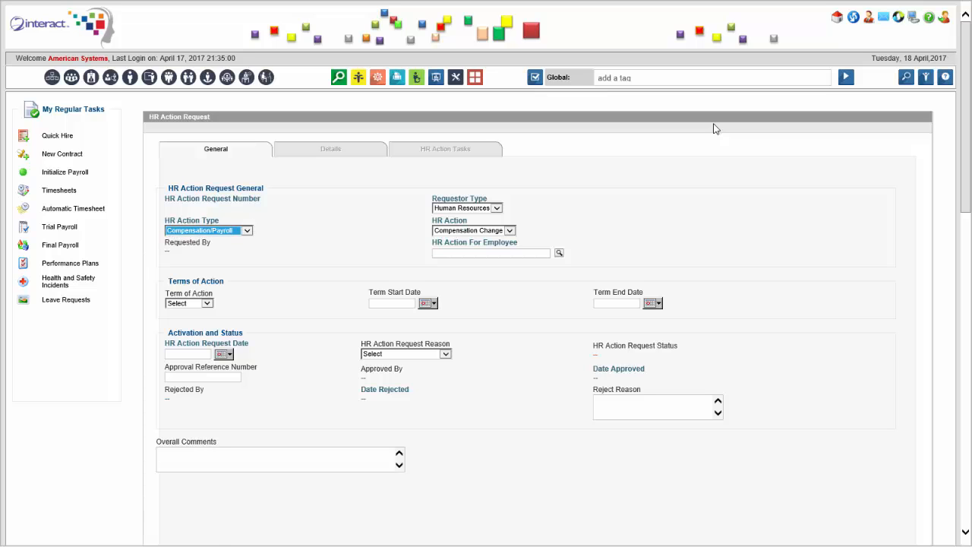
key("Return")
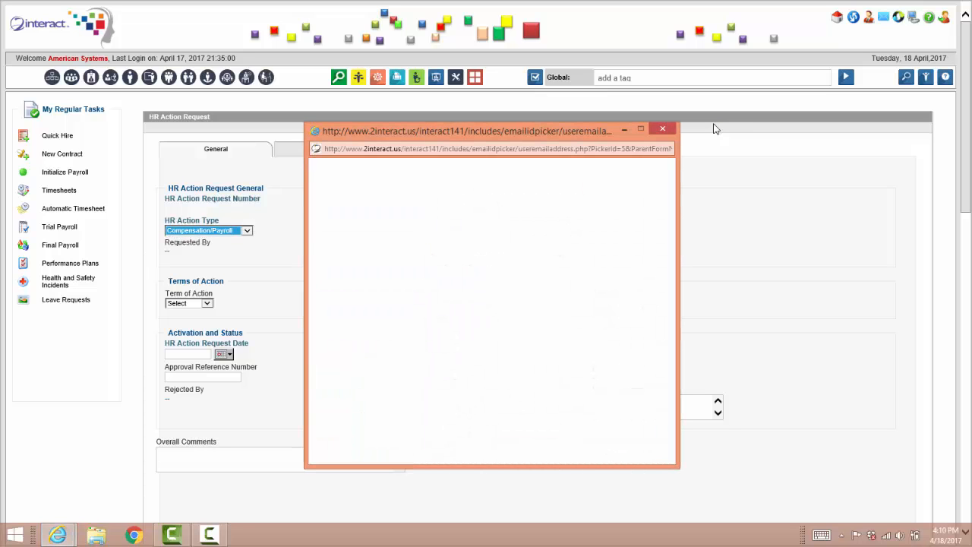
Step: Pick the employee for the request and set the term of action to Permanent
left_click(713, 128)
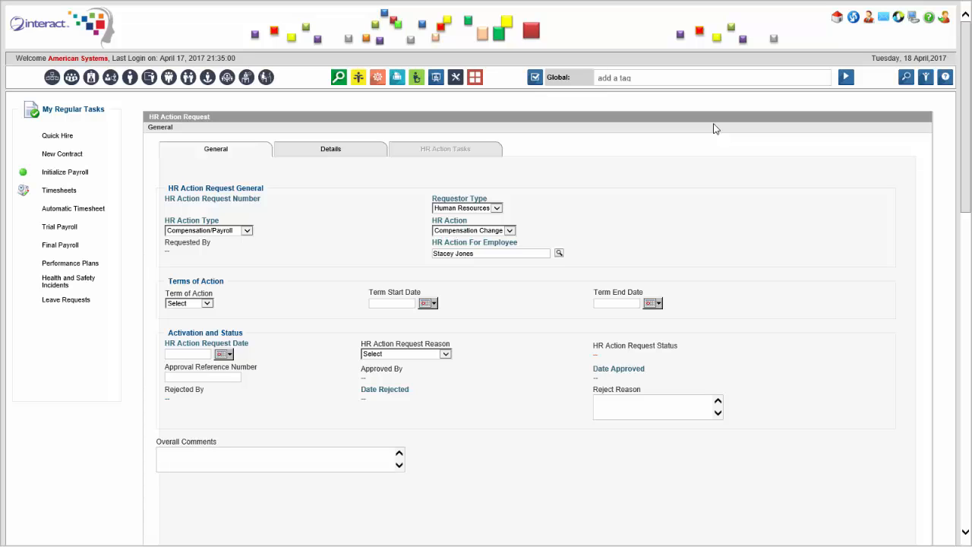
key("alt+Down")
key("Down")
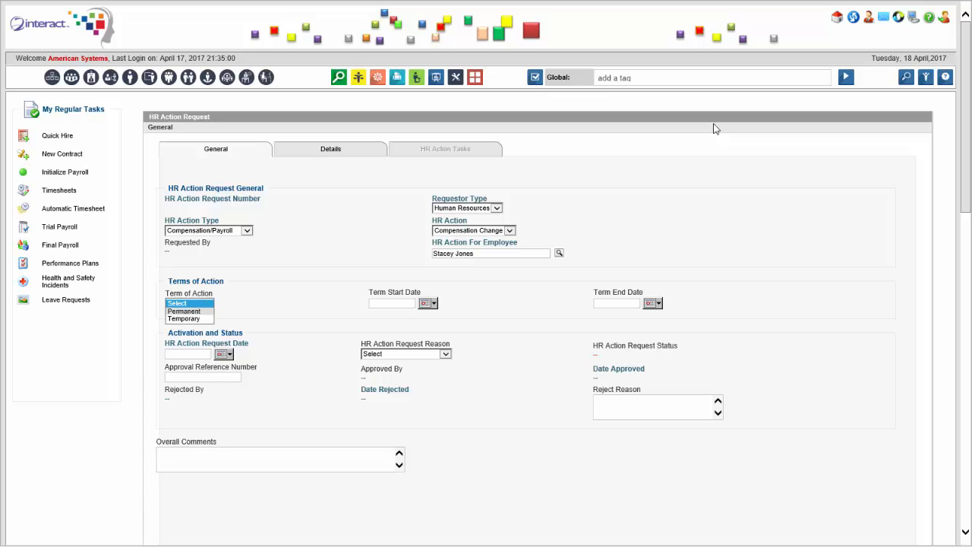
key("Down")
key("Up")
key("Return")
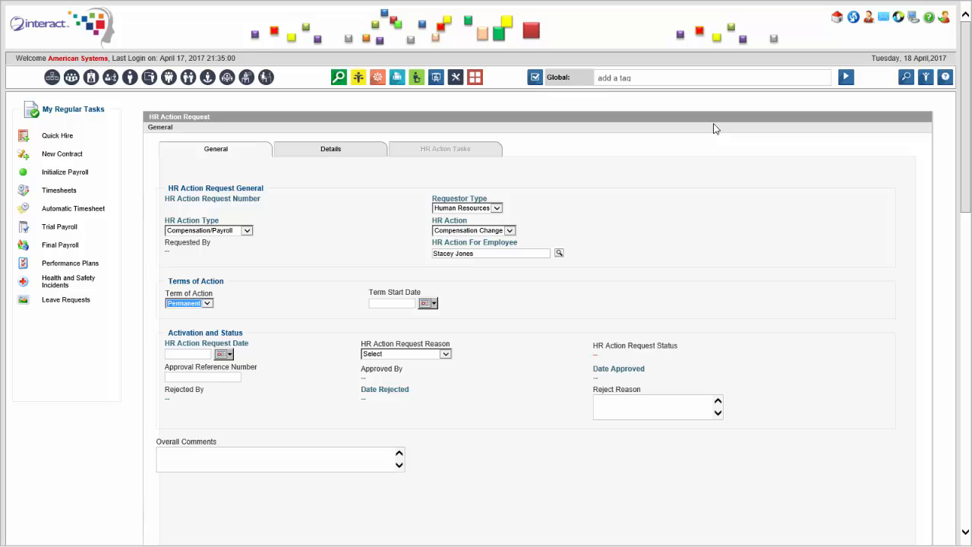
Step: Set the term start and request dates to 04/01/2017 and choose the request reason
key("Tab")
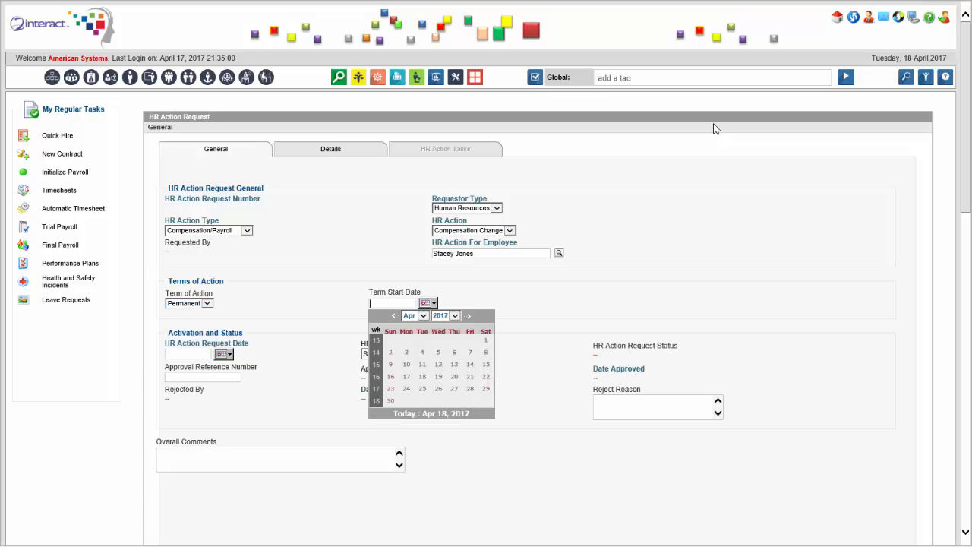
left_click(486, 341)
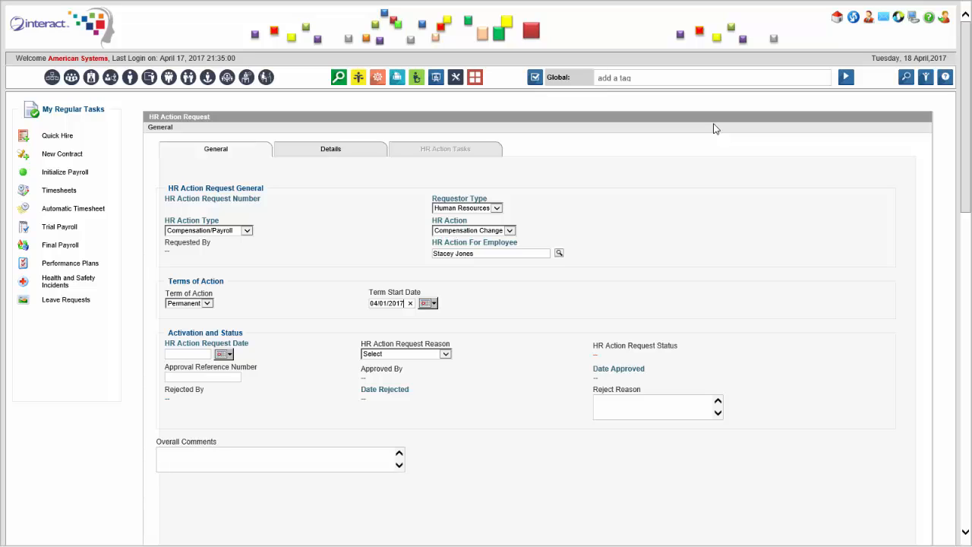
key("Tab")
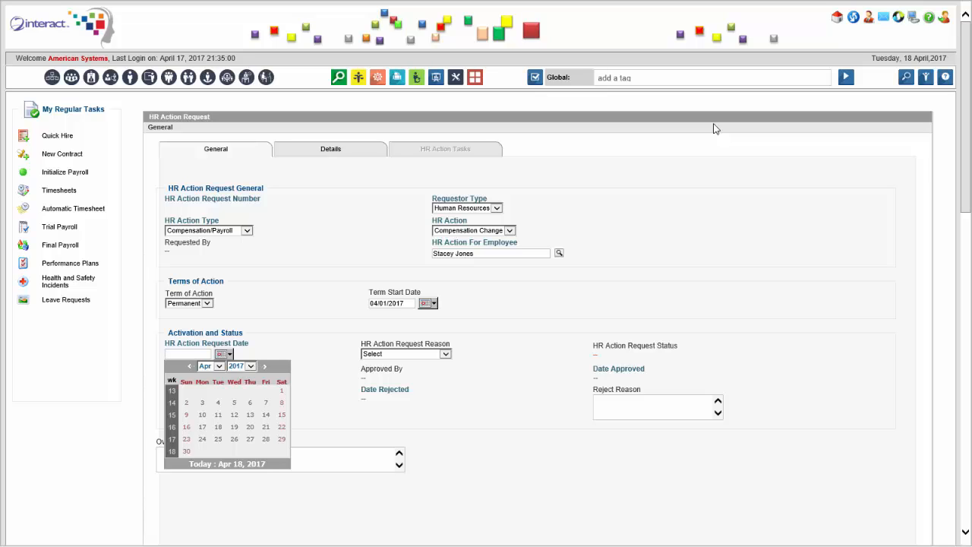
left_click(282, 390)
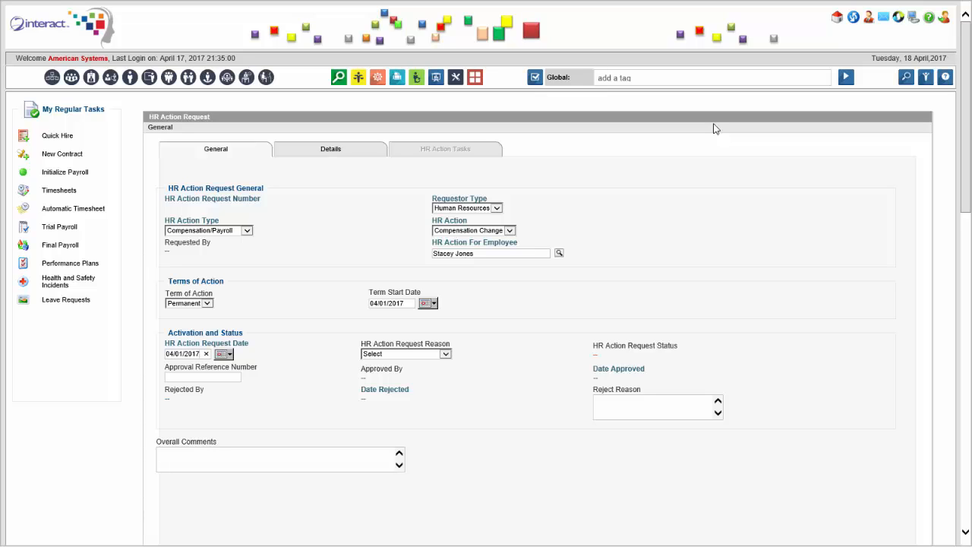
key("Tab")
key("alt+Down")
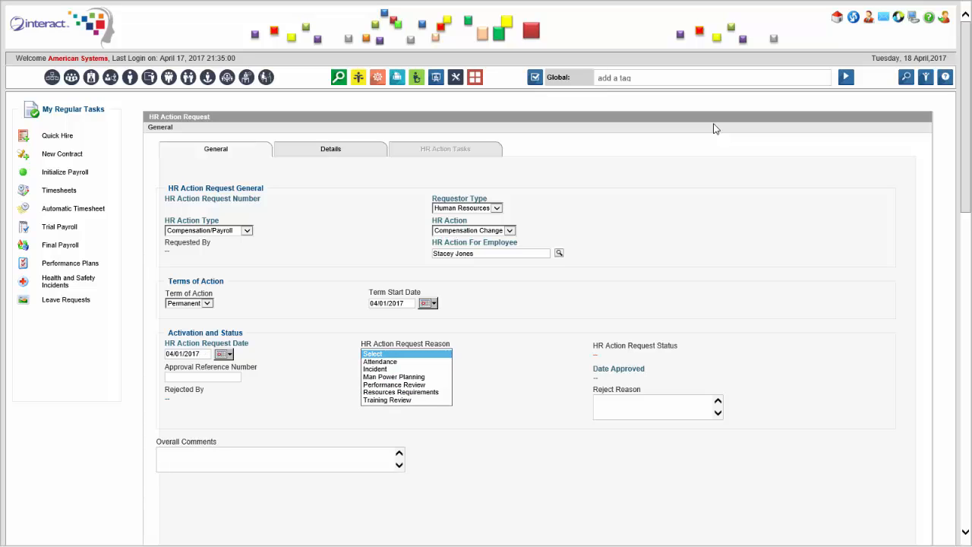
key("Down")
key("Down")
key("Down")
key("Down")
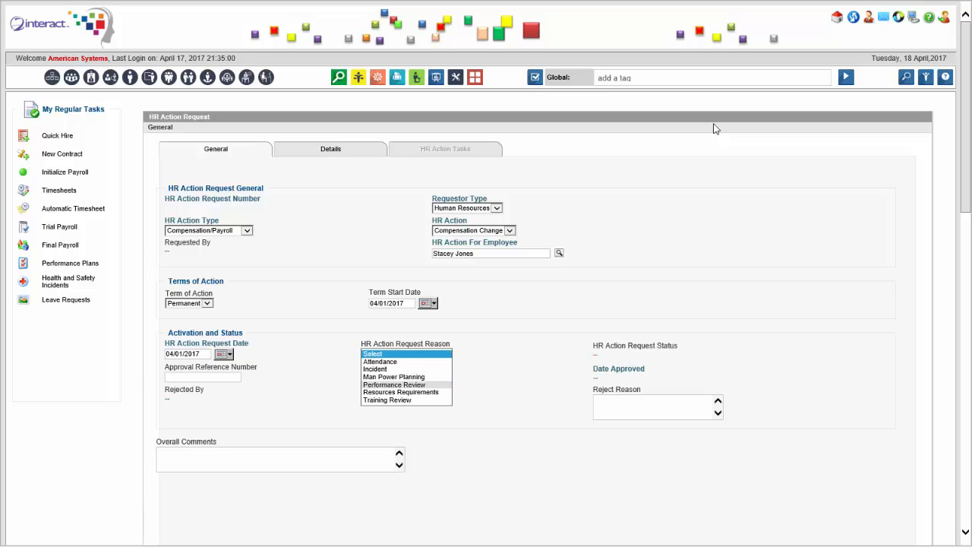
key("Return")
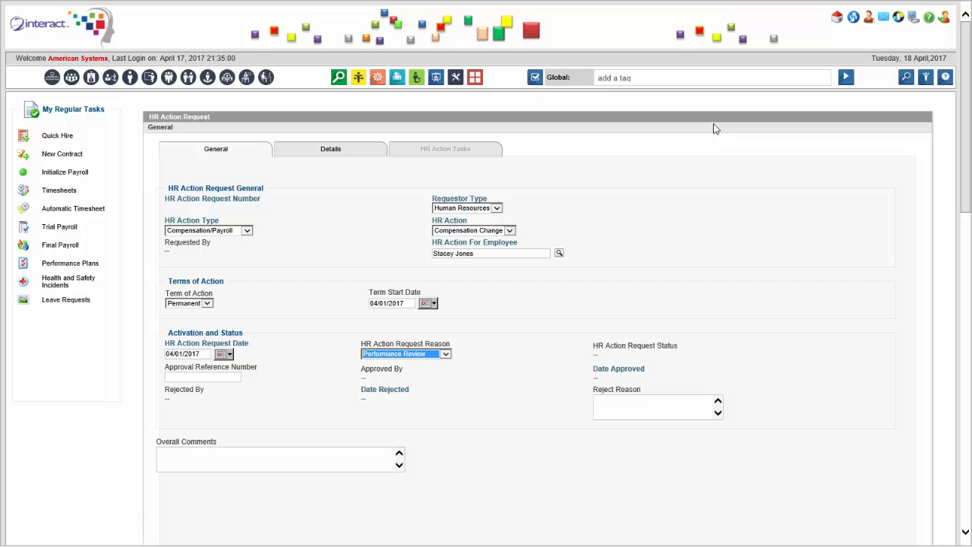
key("Down")
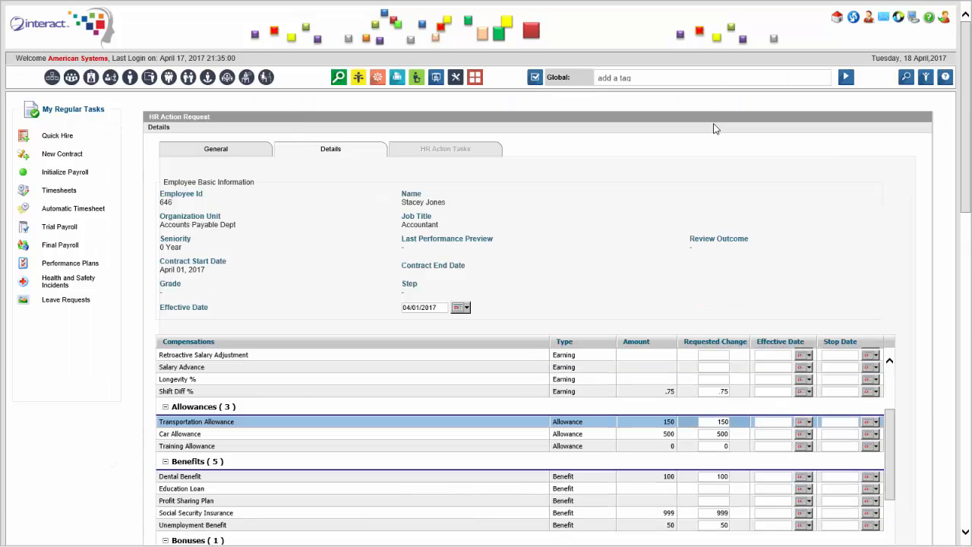
Step: Enter requested changes: Transportation Allowance 200, Car Allowance 300, Performance Bonus 700
key("ctrl+a")
type("200")
left_click(721, 434)
type("300")
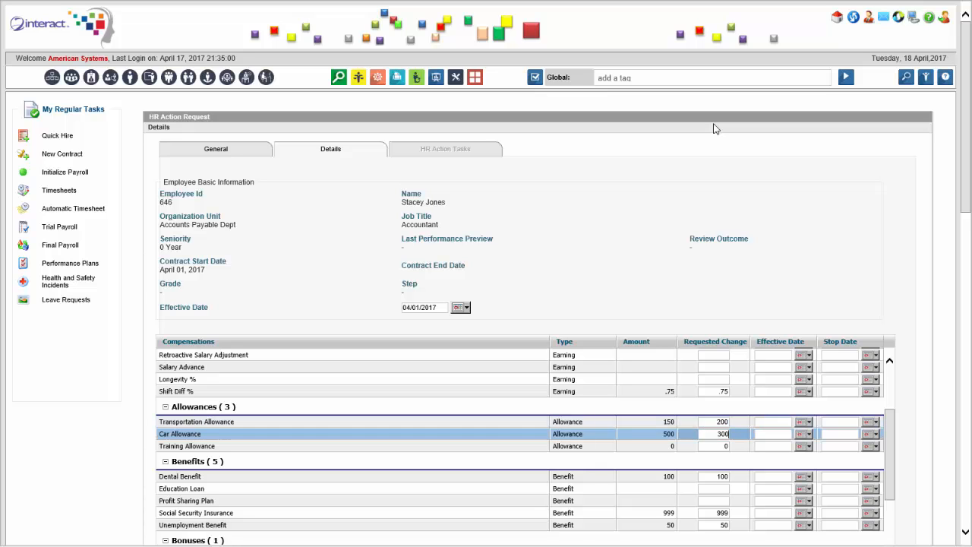
scroll(714, 129, "down", 2)
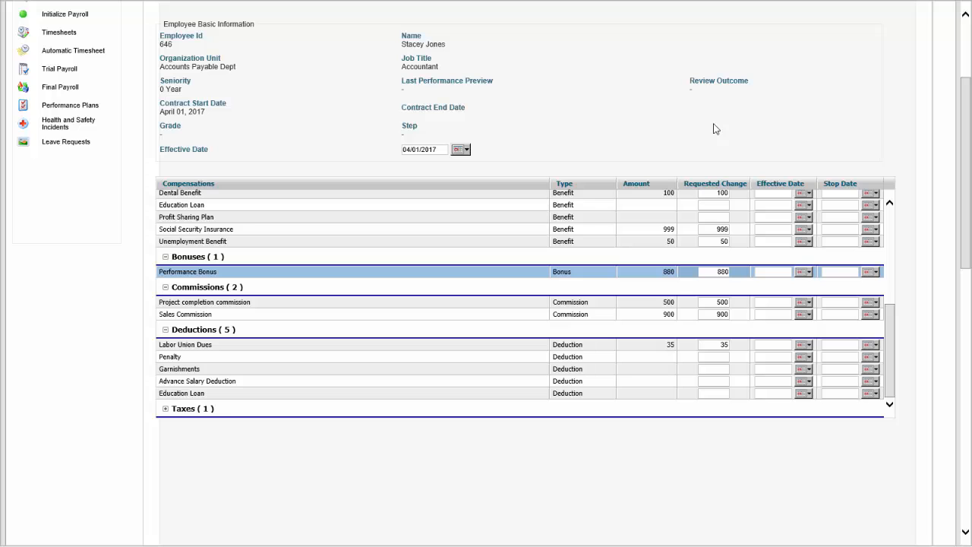
left_click(720, 271)
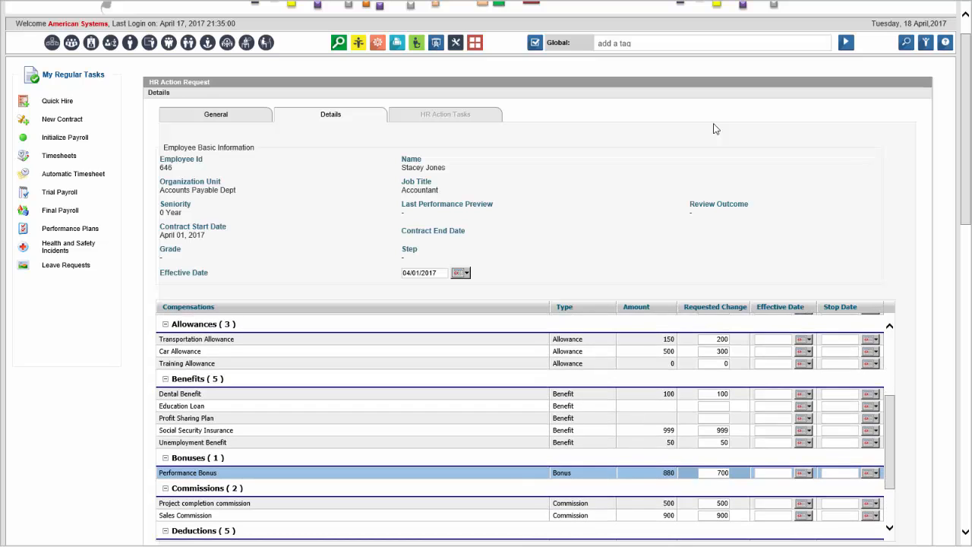
scroll(714, 129, "down", 3)
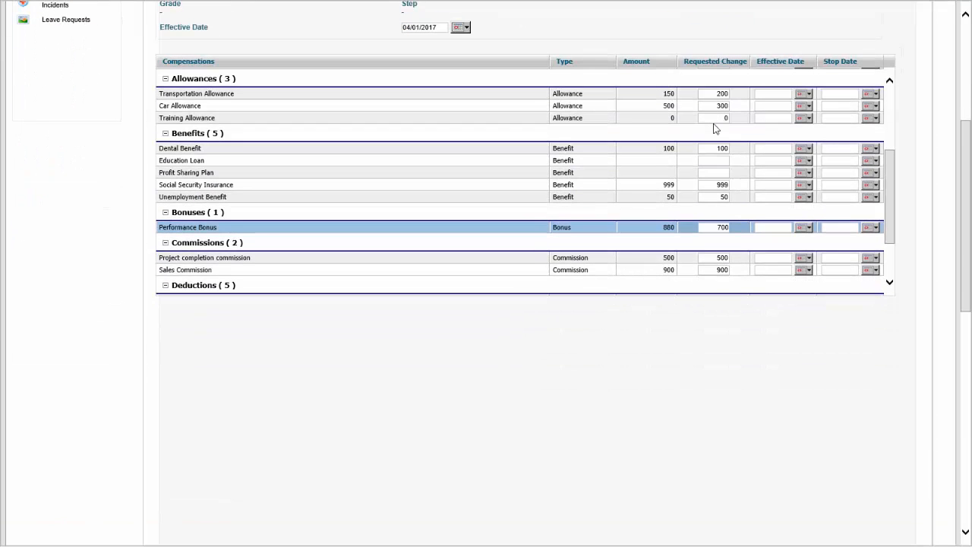
scroll(714, 129, "up", 3)
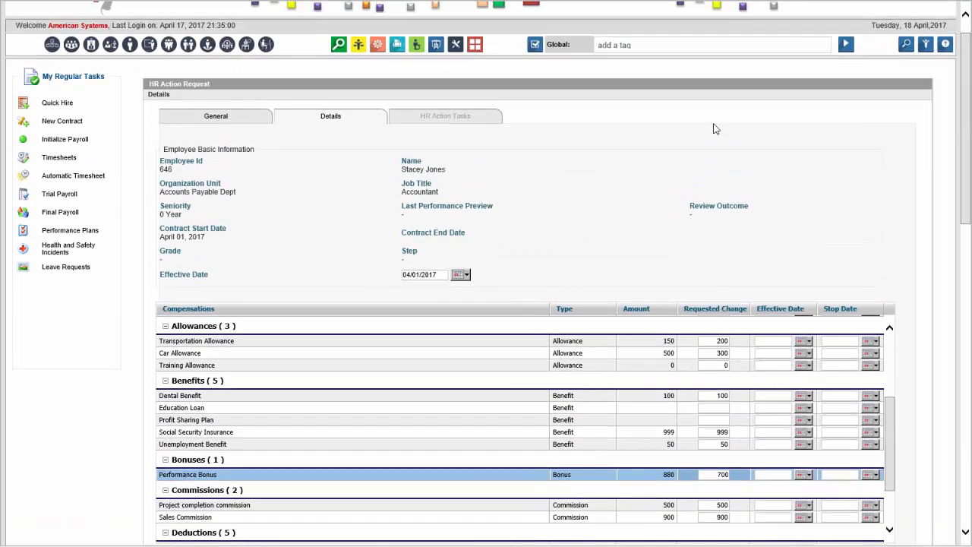
scroll(714, 129, "down", 2)
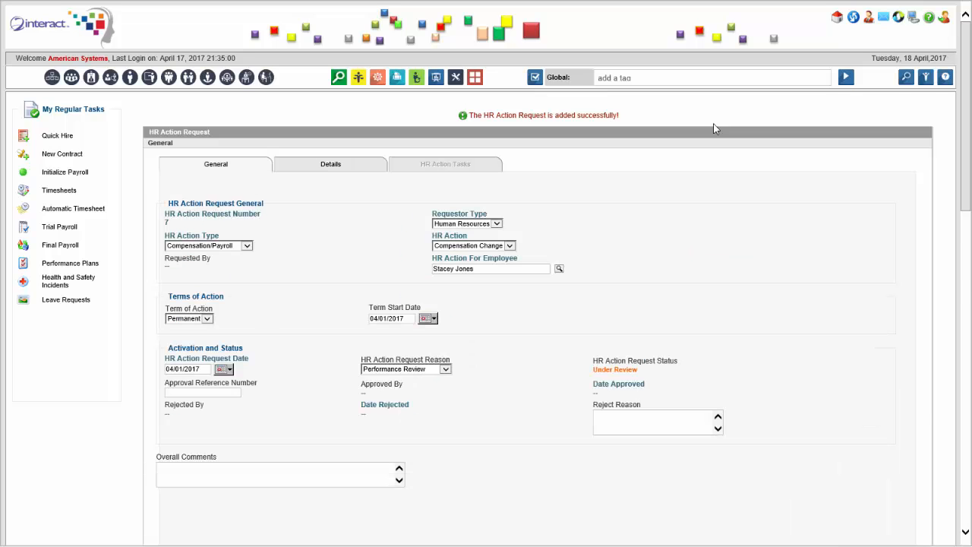
Step: Scroll down the request form to review the saved compensation change
scroll(714, 129, "down", 4)
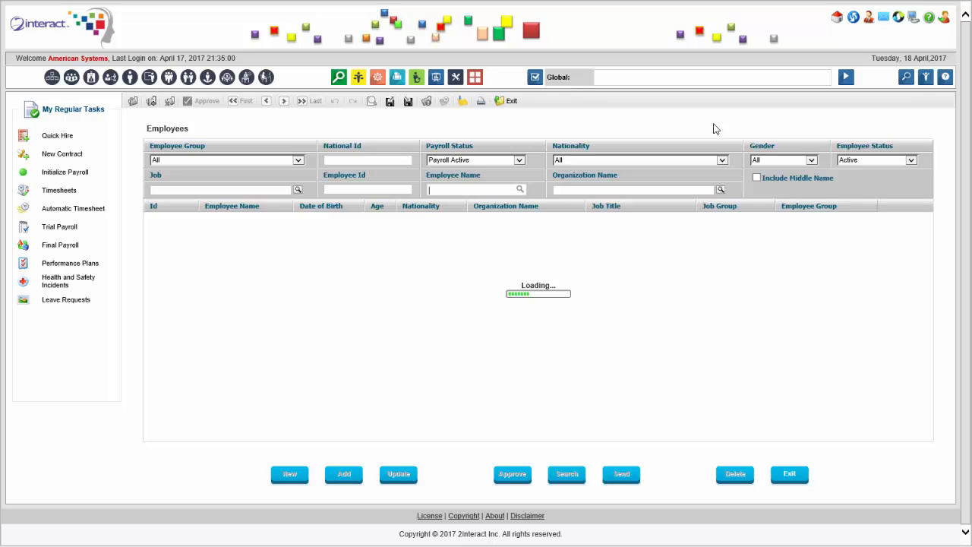
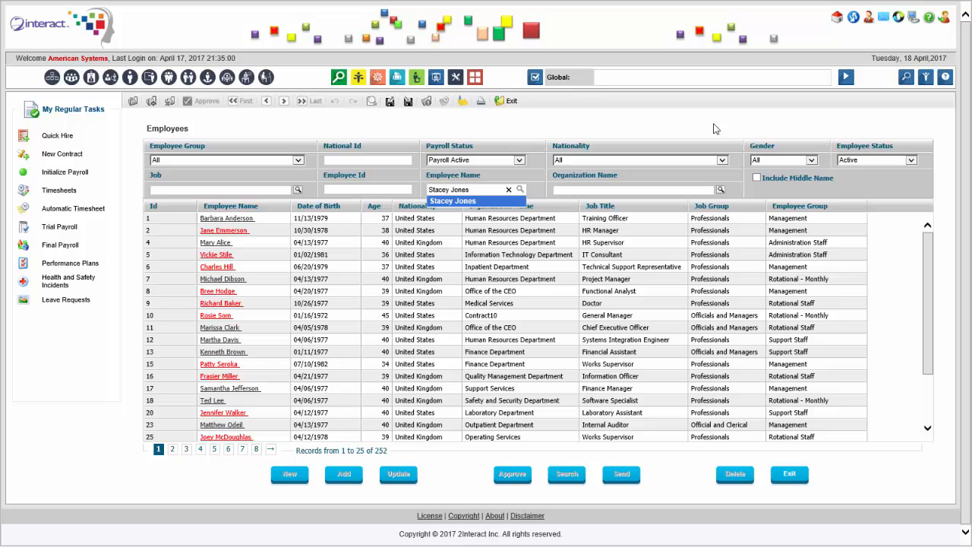
Step: Filter the Employees list by the employee's name to find the accountant
key("Return")
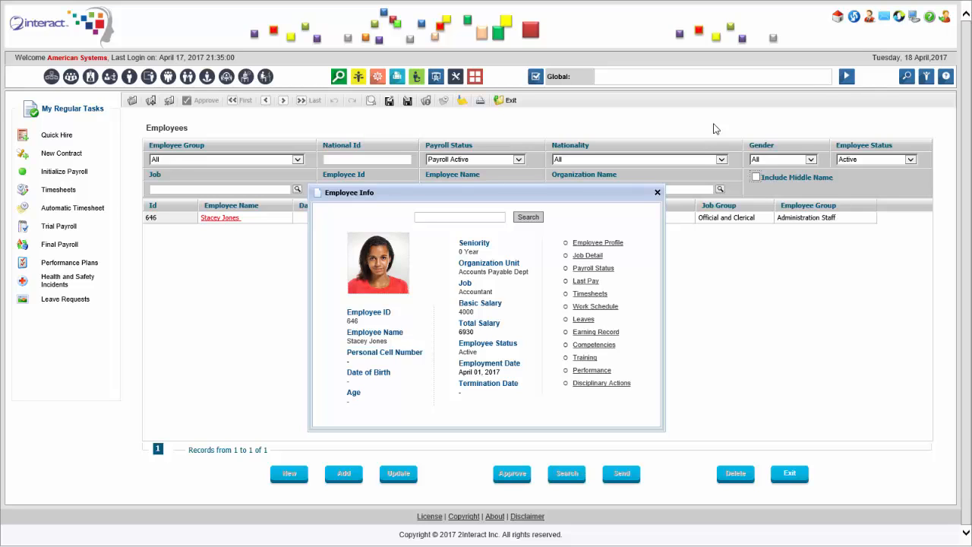
Step: Close the Employee Info summary window
left_click(716, 129)
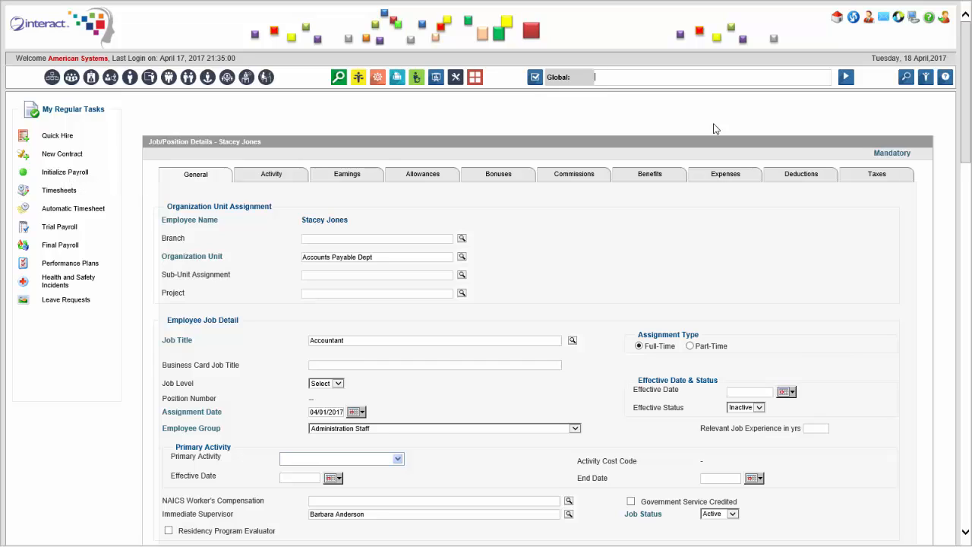
Step: Search 'hr action' and open the HR Action Request page
type("hr action")
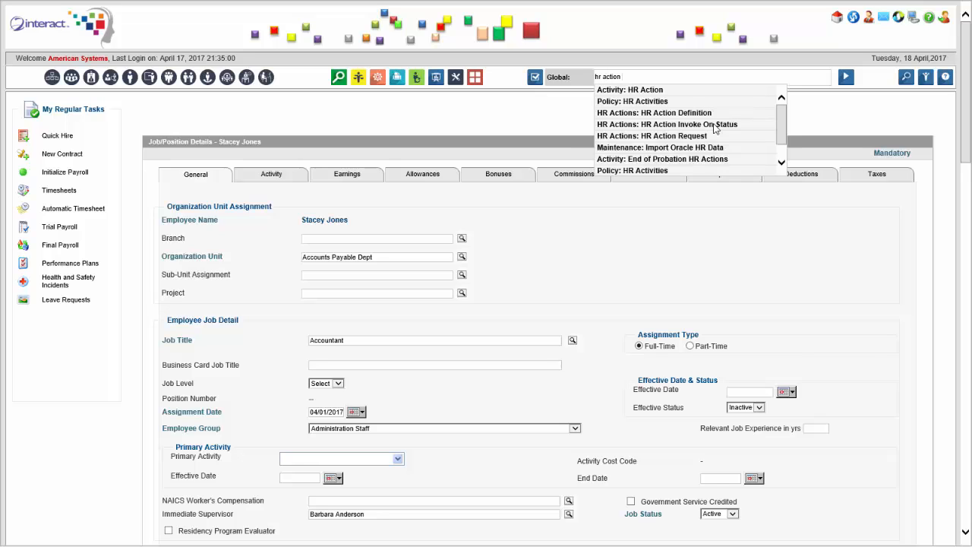
left_click(714, 129)
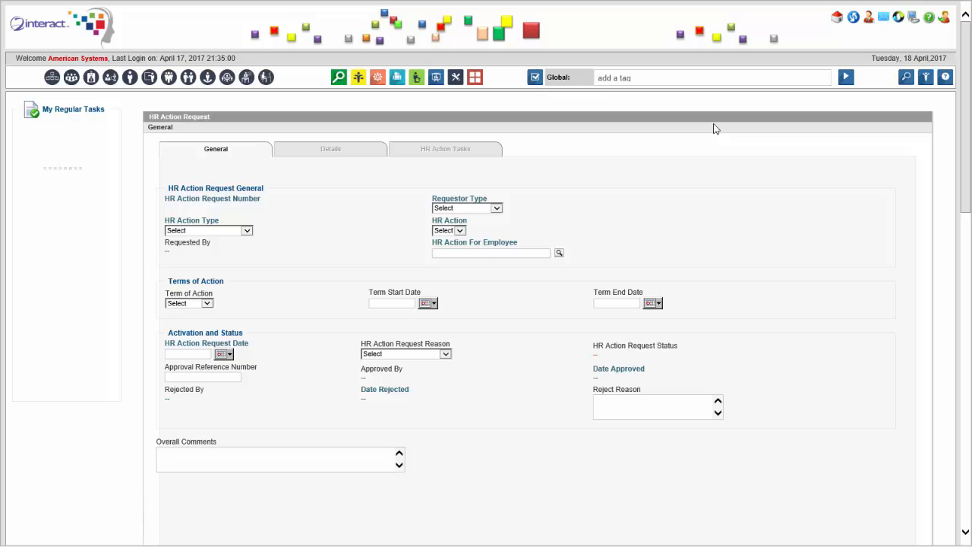
Step: Set requestor Human Resources, action type Job/Position Assignment, action Basic Salary Change, and select the accountant employee
key("h")
key("Tab")
key("j")
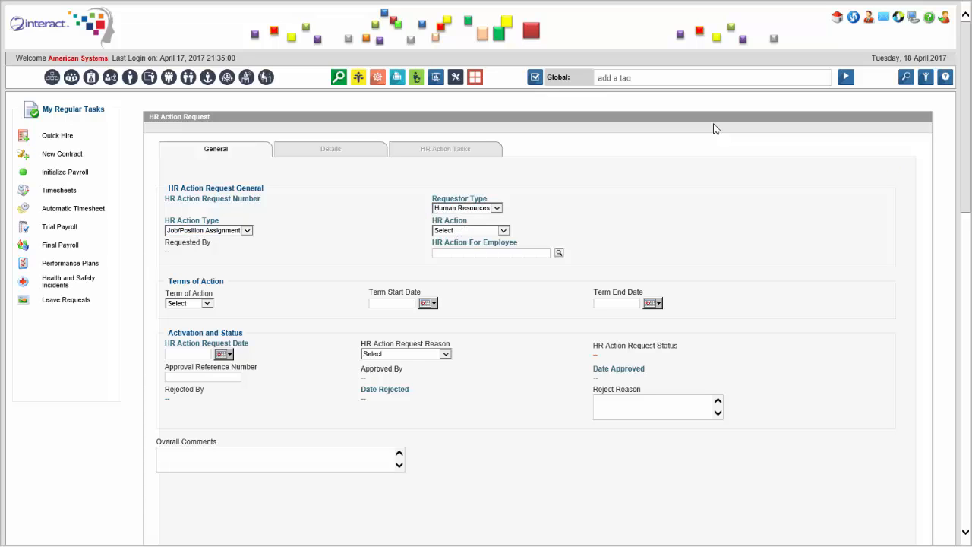
key("Tab")
key("alt+Down")
key("Down")
key("Return")
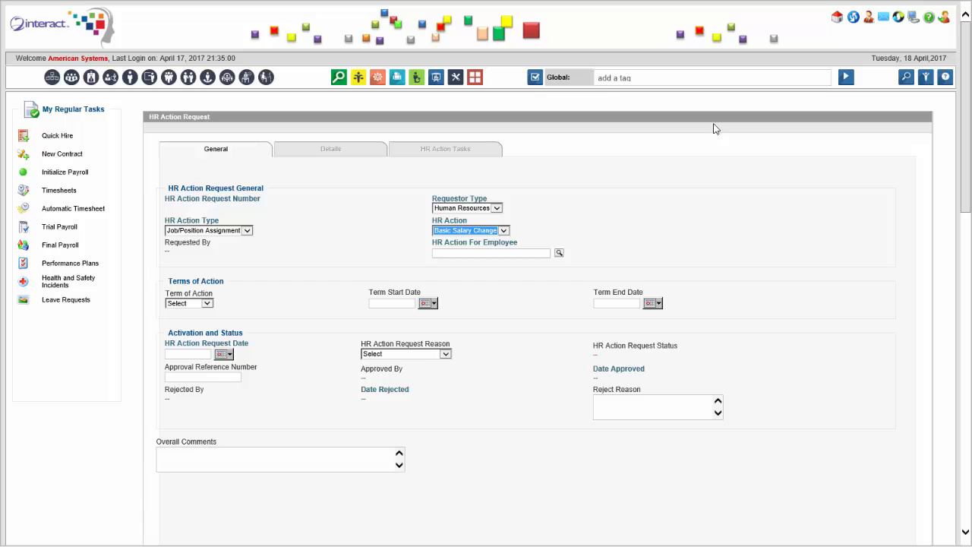
key("Tab")
key("Return")
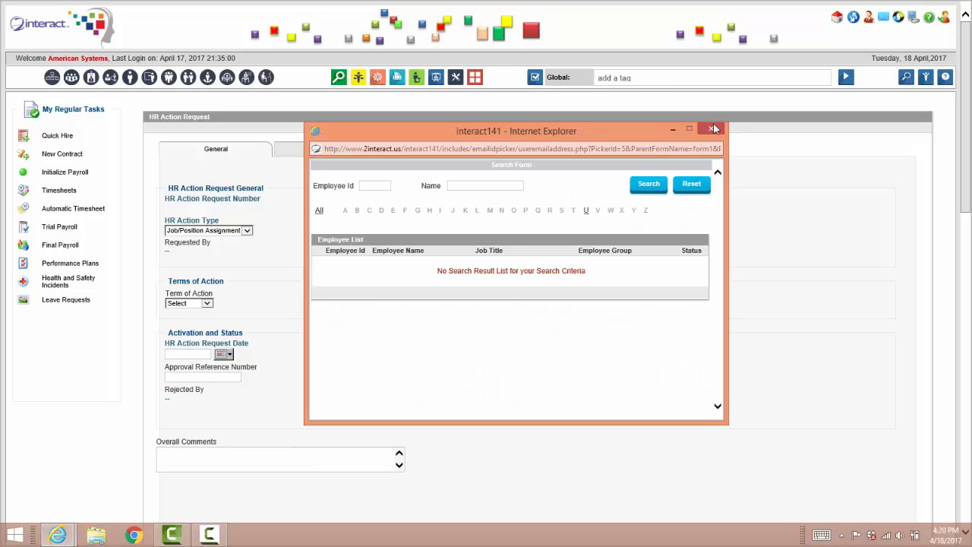
type("stacey")
key("Tab")
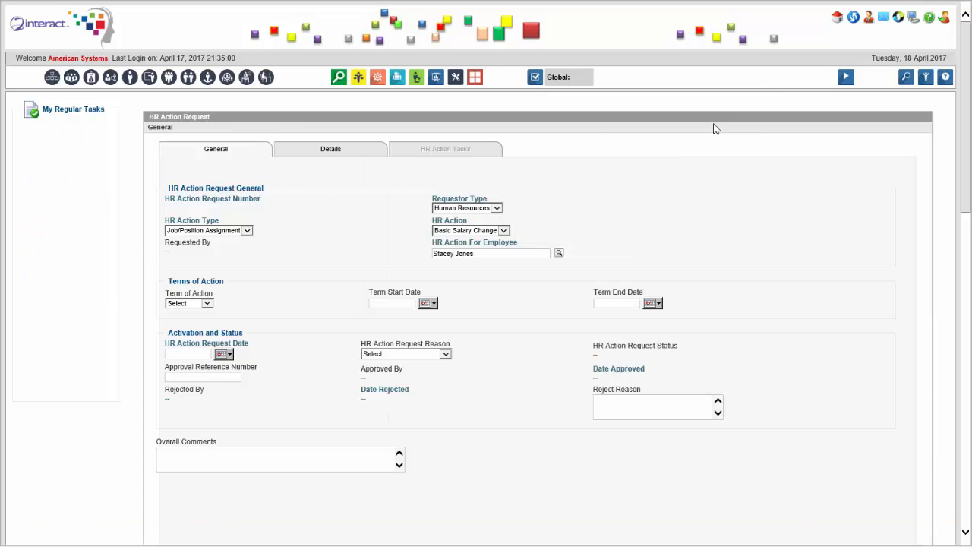
Step: Make the term Permanent, dates 04/17/2017 and 04/01/2017, and reason Performance Review
key("Tab")
key("alt+Down")
key("Down")
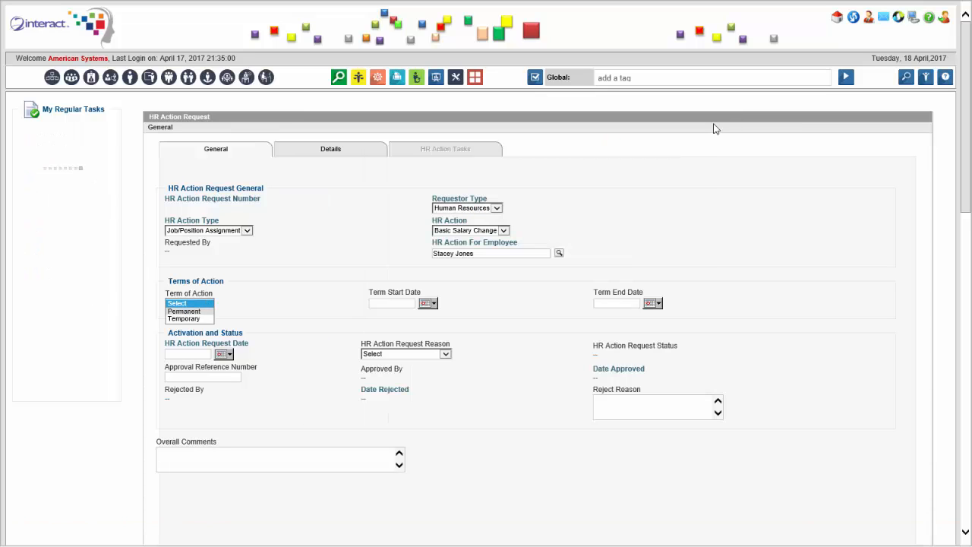
key("Return")
key("Tab")
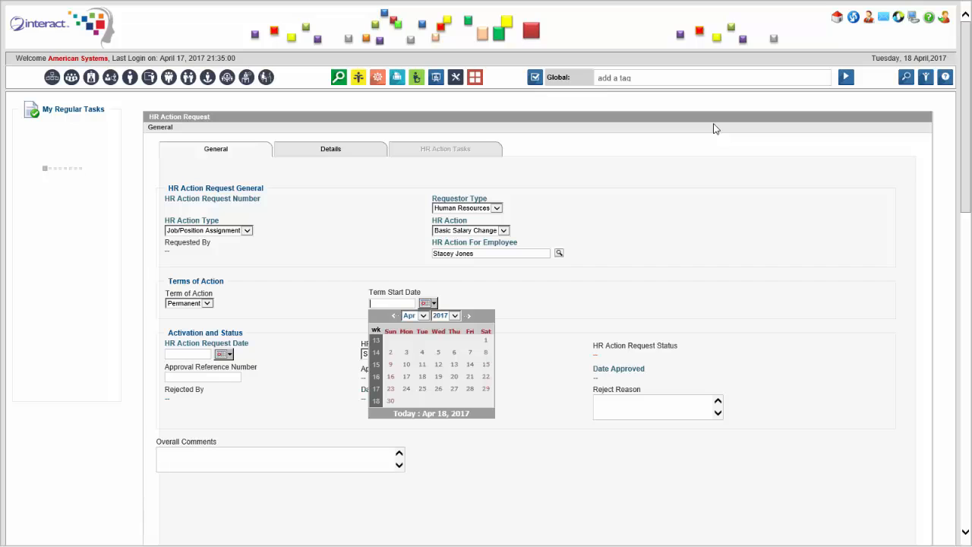
type("04/17/2017")
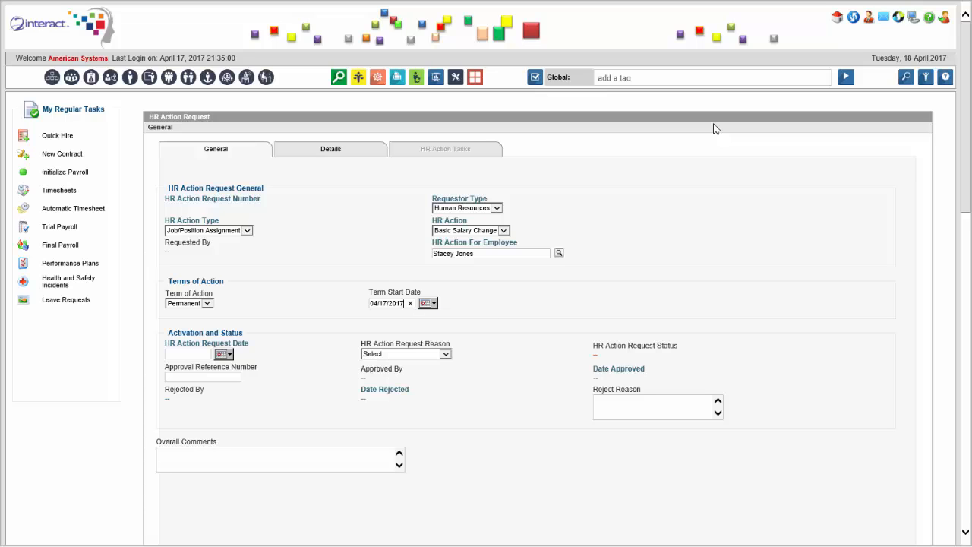
key("Tab")
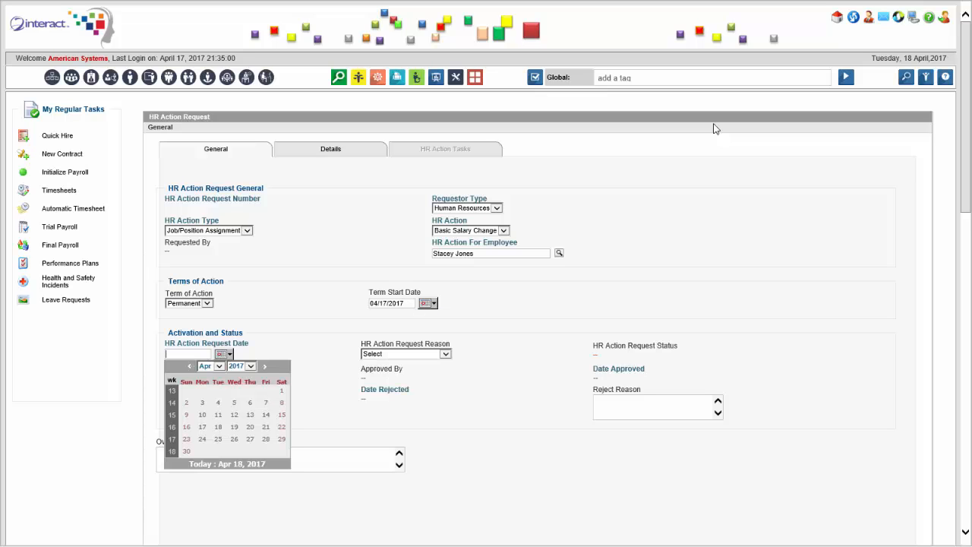
type("04/01/2017")
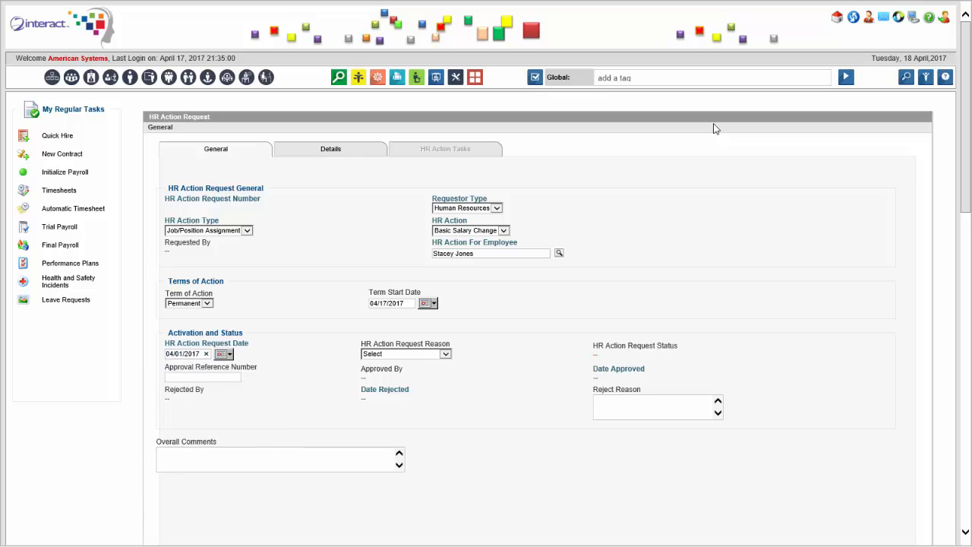
key("Tab")
key("alt+Down")
key("Down")
key("Down")
key("Down")
key("Down")
key("Return")
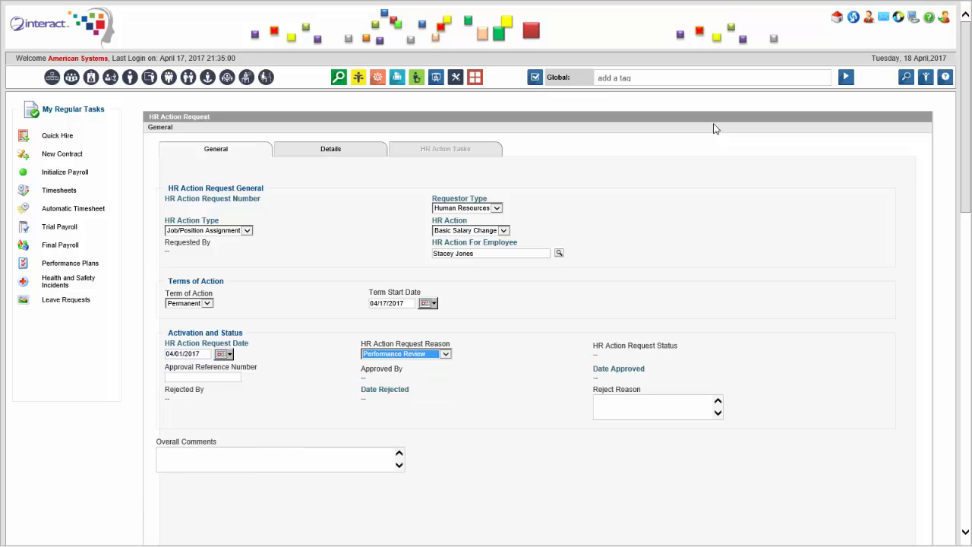
key("Tab")
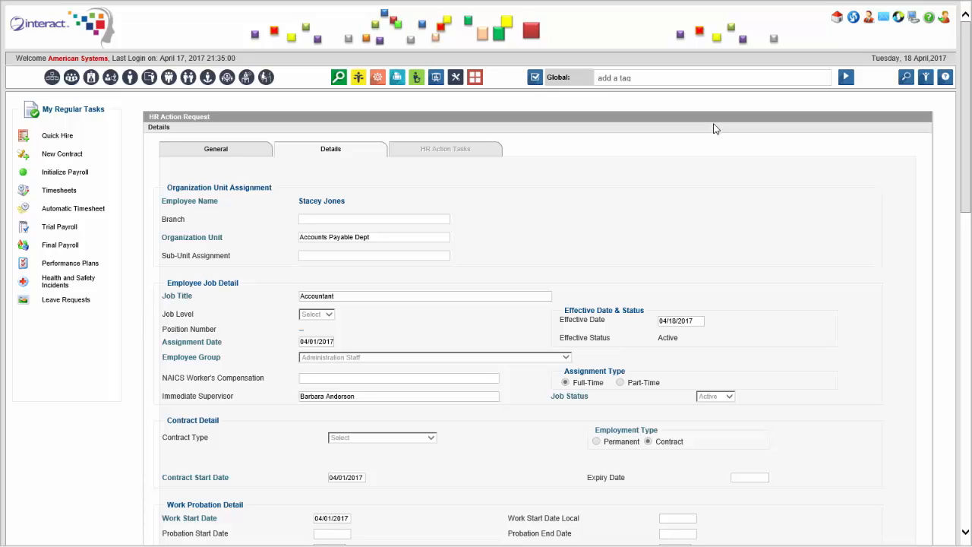
Step: Change the Remuneration section's monthly basic salary from 4000 to 4500
scroll(714, 129, "down", 3)
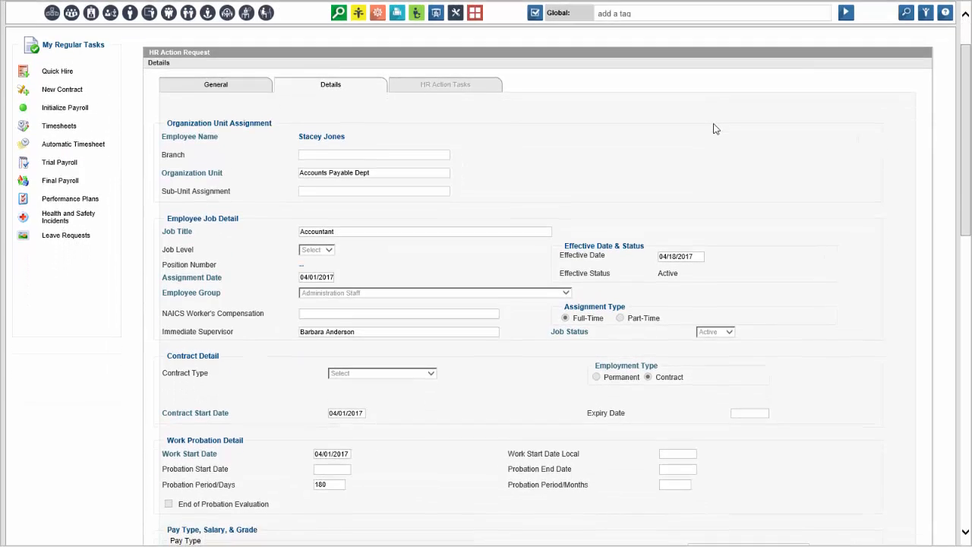
scroll(714, 129, "down", 4)
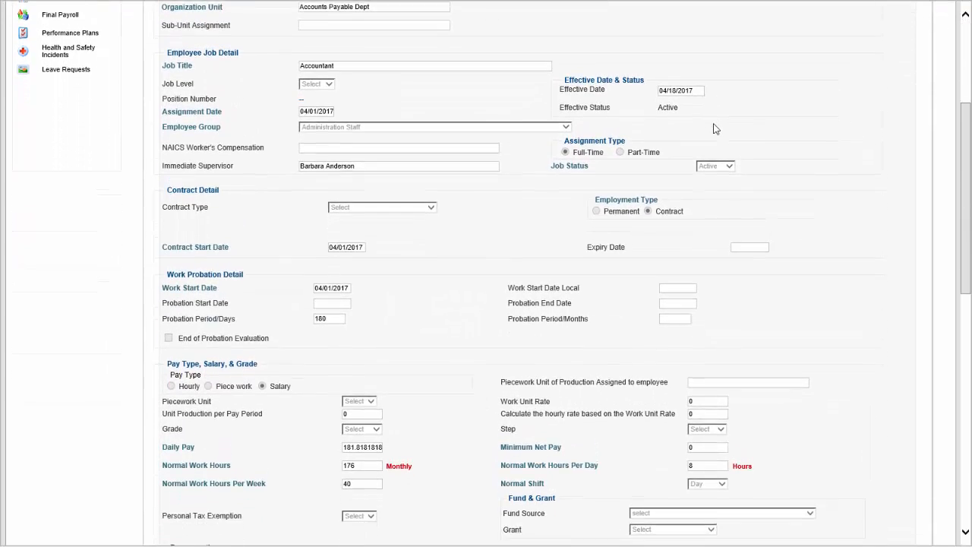
scroll(714, 130, "down", 3)
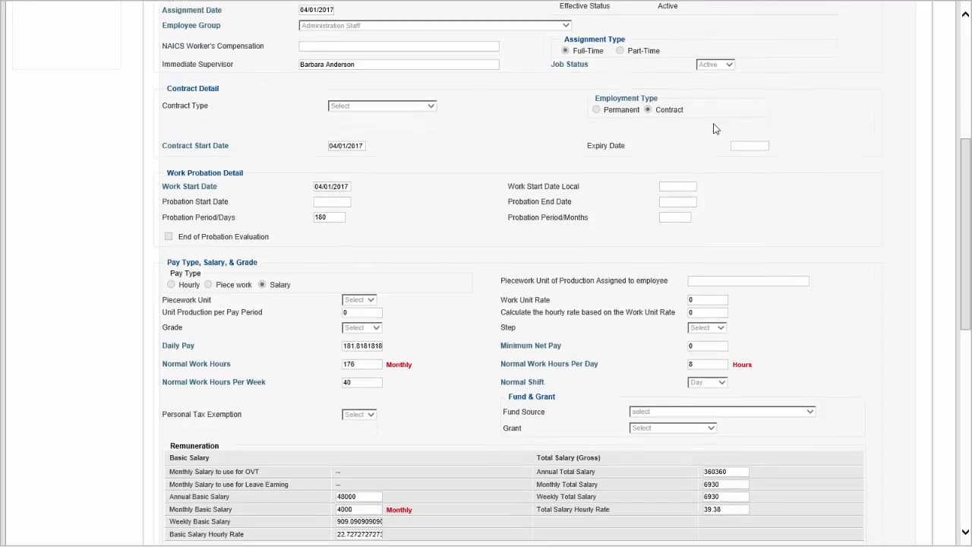
scroll(714, 129, "down", 5)
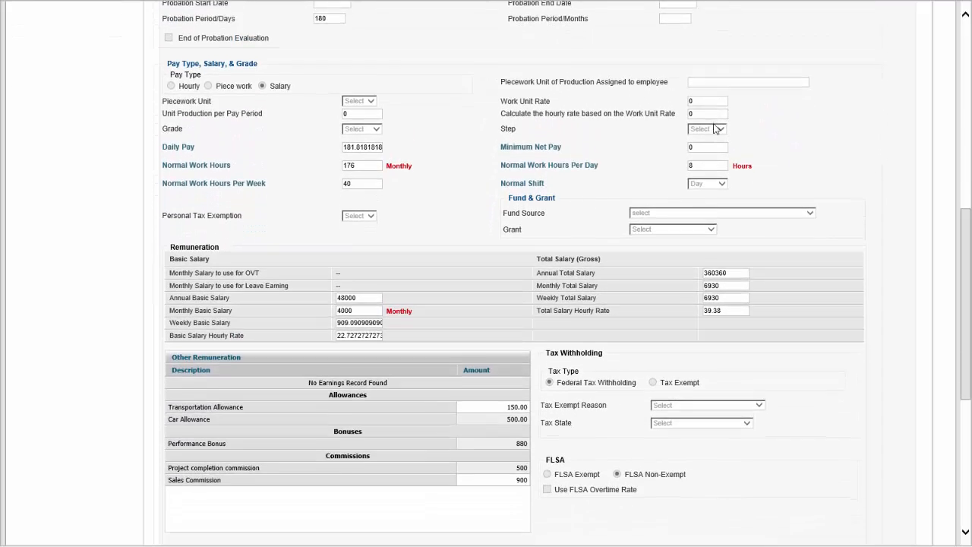
scroll(714, 130, "down", 1)
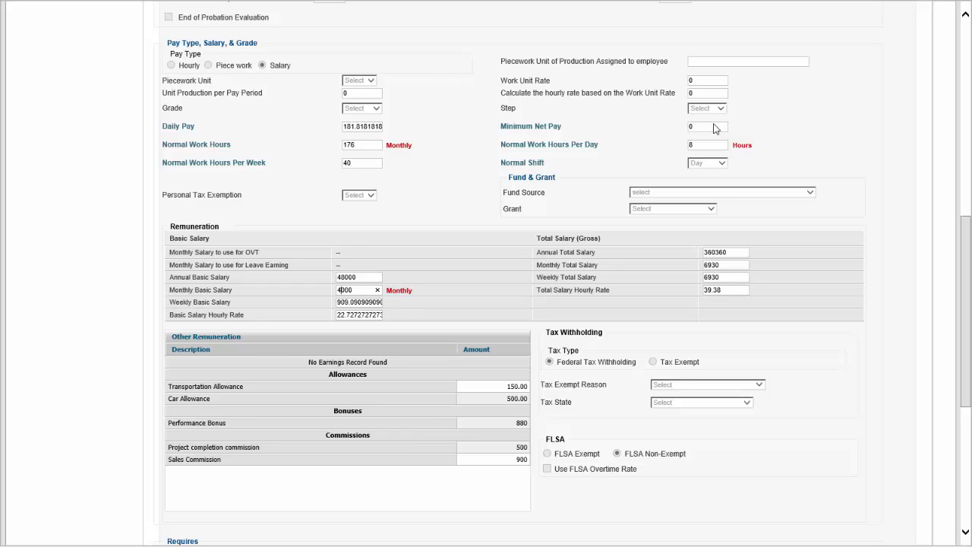
key("ctrl+a")
type("00")
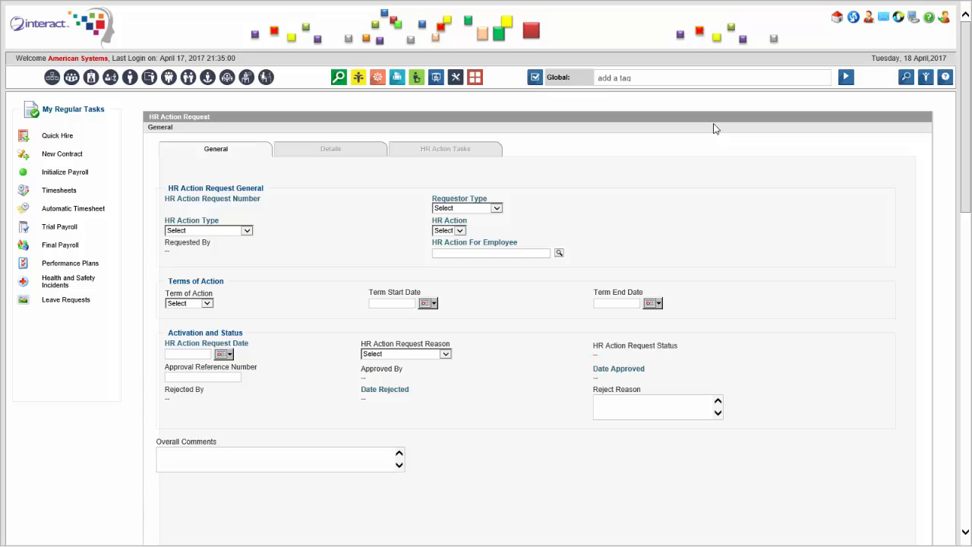
Step: Set the requestor type to Human Resources and HR action type to Employee Rehire
key("Tab")
key("alt+Down")
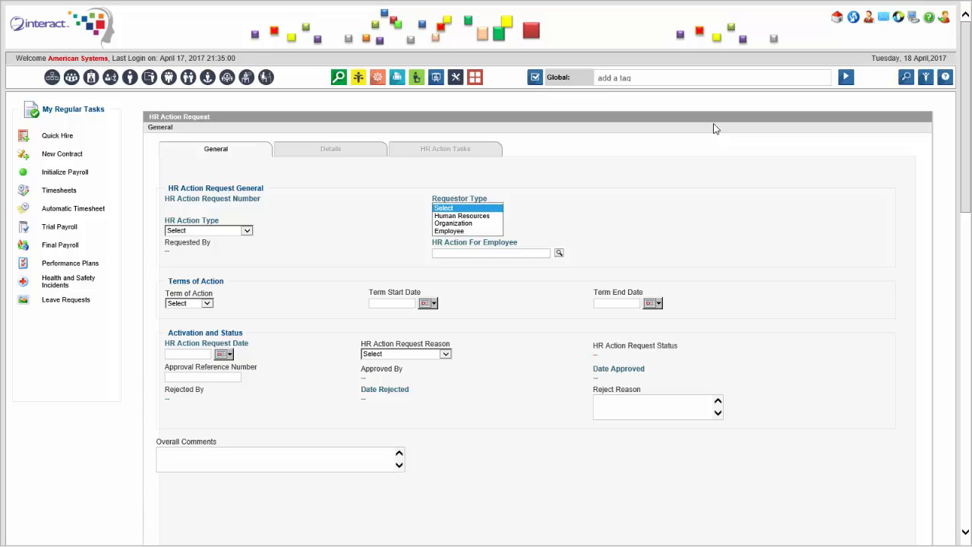
key("Down")
key("Return")
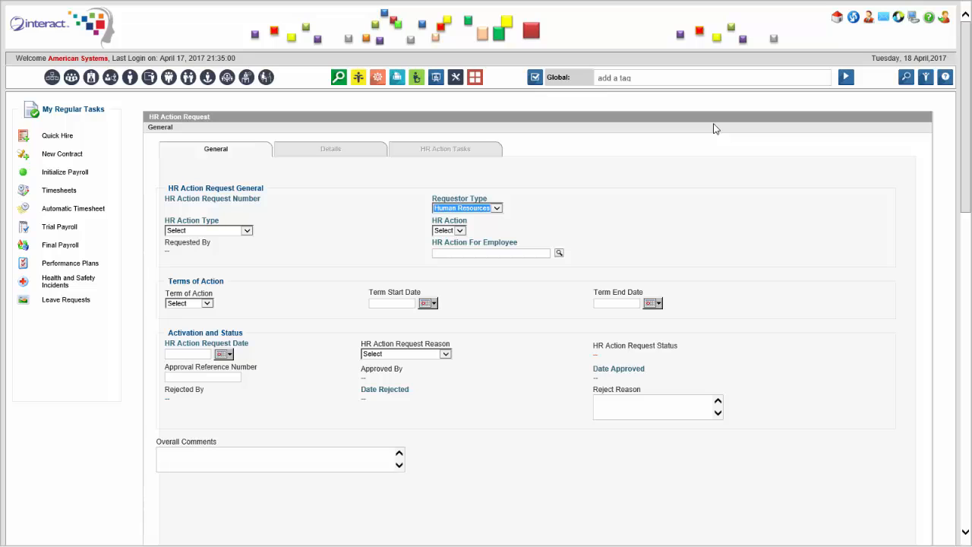
key("Tab")
key("alt+Down")
key("Down")
key("Down")
key("Return")
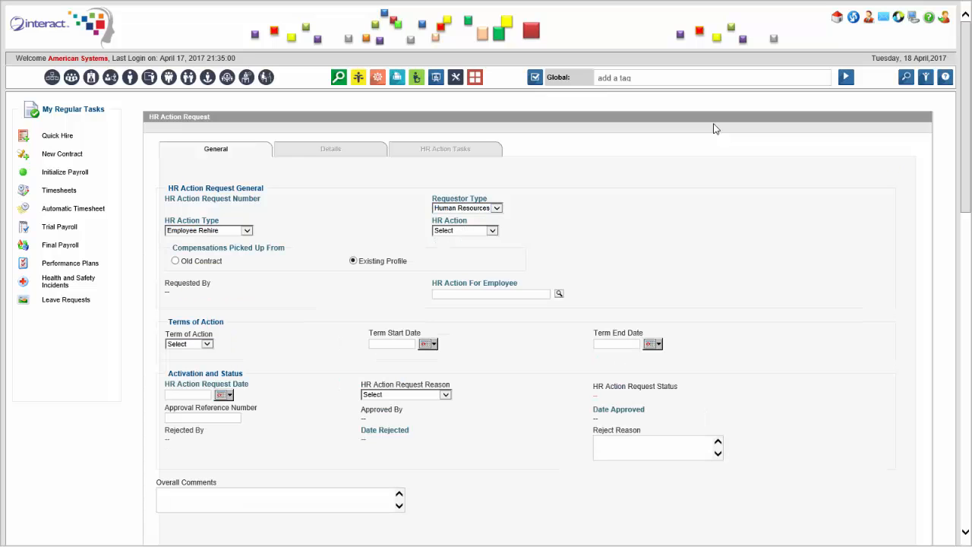
Step: Choose Employee Rehire as the HR action and bring up the terminated-employee lookup
key("Tab")
key("alt+Down")
key("Down")
key("Return")
key("Tab")
key("Return")
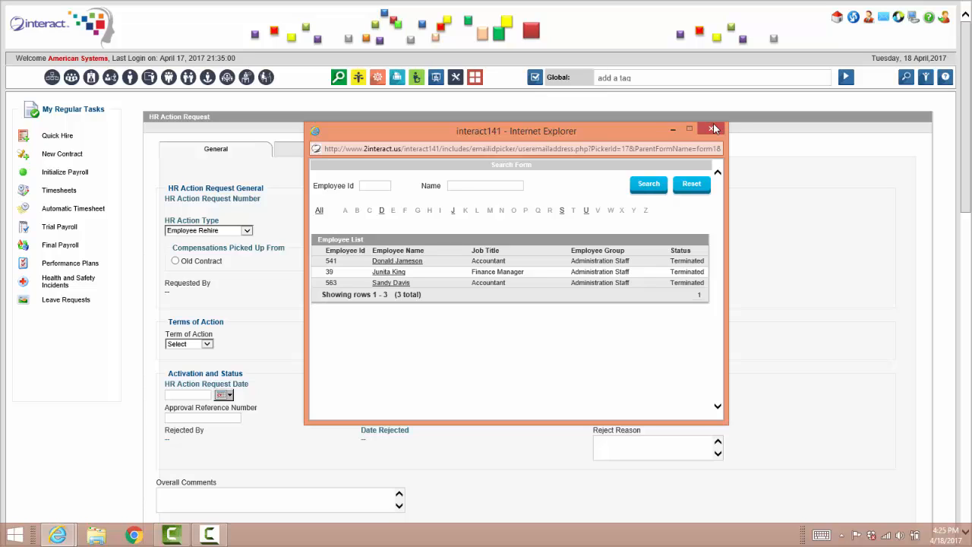
Step: Pick a terminated employee, then switch to the Finance Manager after the not-eligible warning
left_click(714, 129)
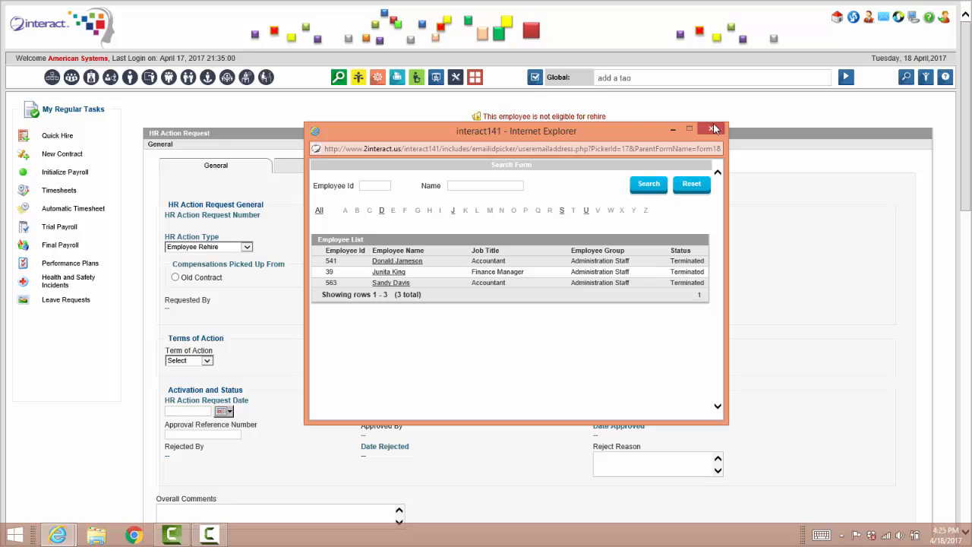
left_click(713, 129)
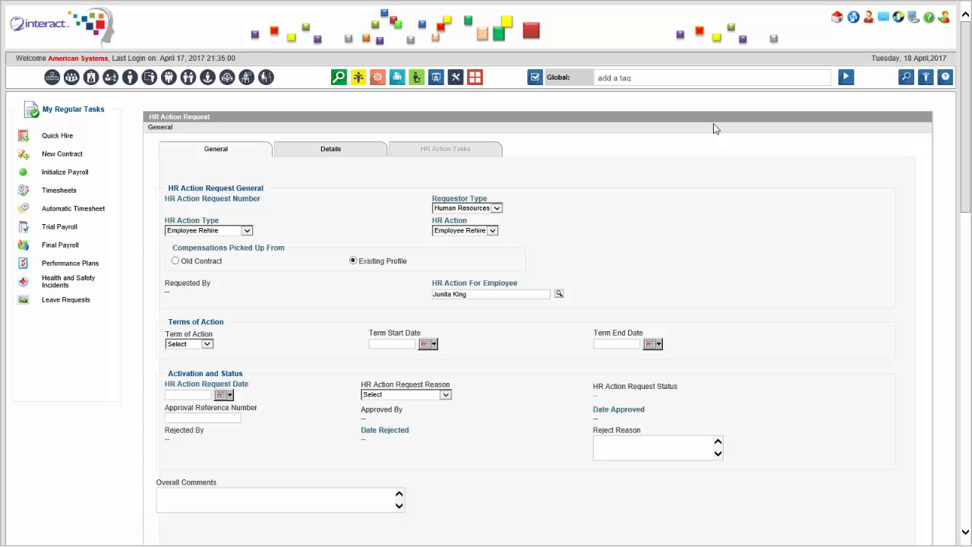
Step: Set the rehire term to Permanent and request date 04/18/2017, leaving the reason unset
key("Tab")
key("alt+Down")
key("Down")
key("Down")
key("Up")
key("Return")
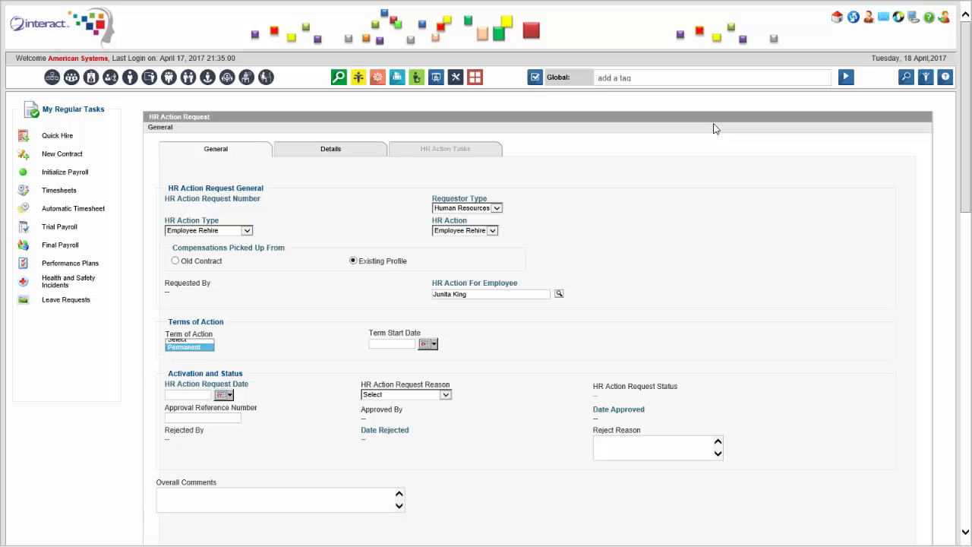
key("Tab")
key("Tab")
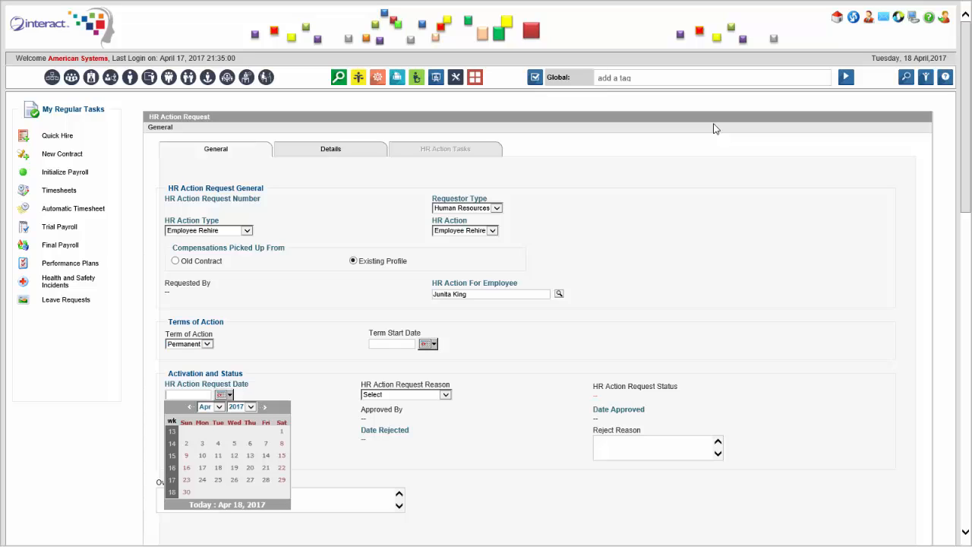
left_click(218, 468)
key("Tab")
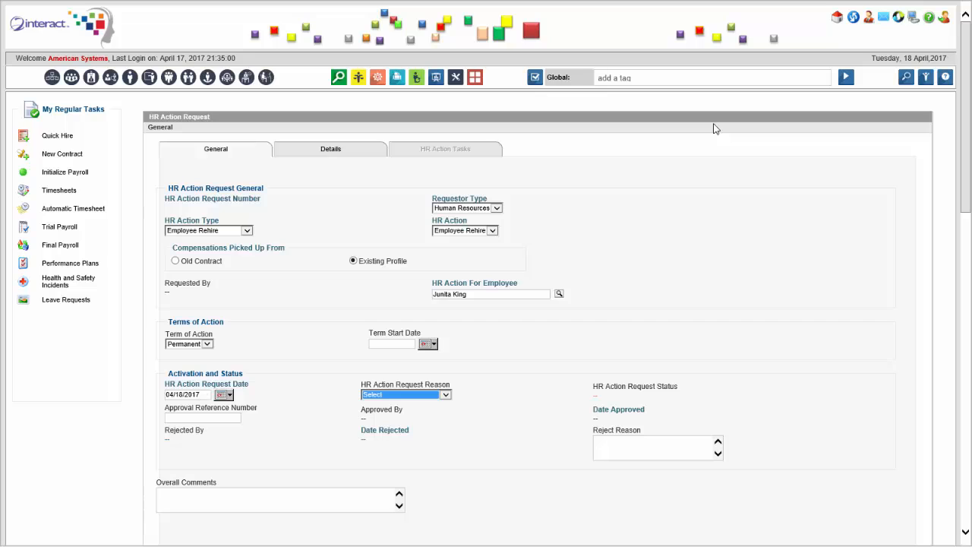
key("alt+Down")
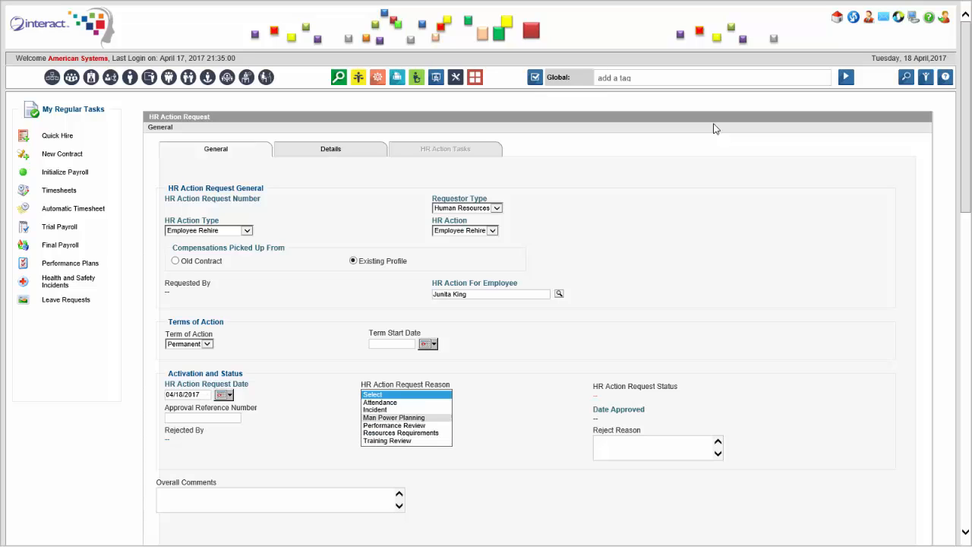
key("Escape")
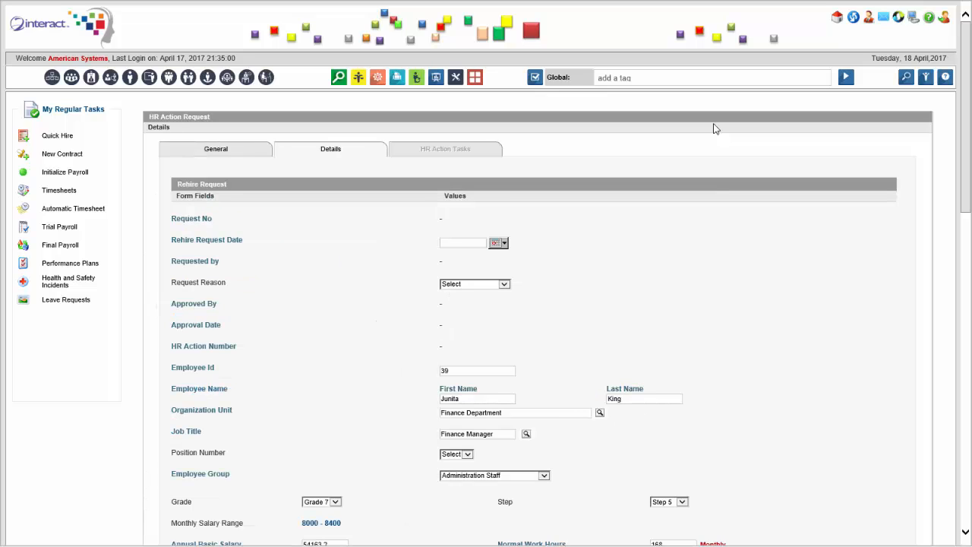
Step: Set the rehire request date to 04/18/2017 and the monthly basic salary to 8200
left_click(498, 243)
left_click(503, 353)
left_click(504, 284)
key("Escape")
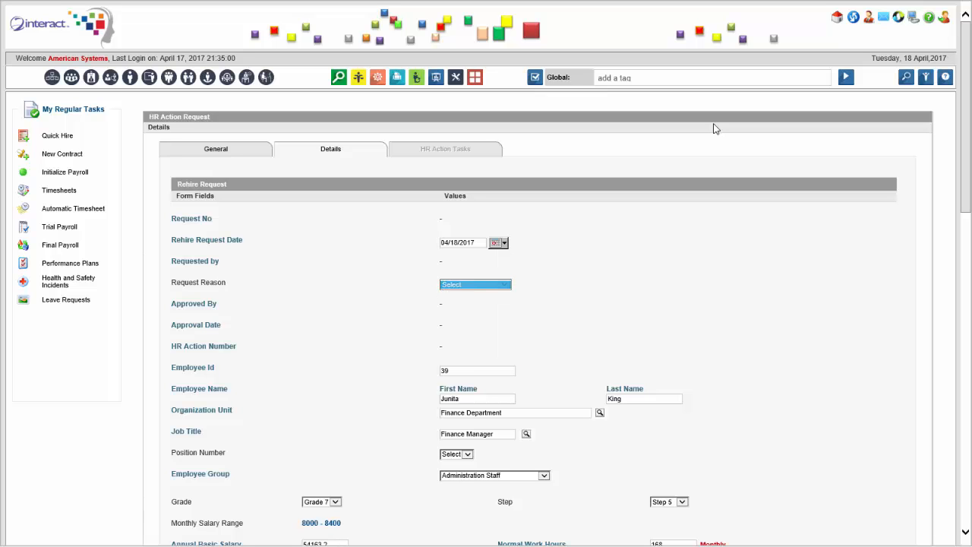
scroll(714, 129, "down", 3)
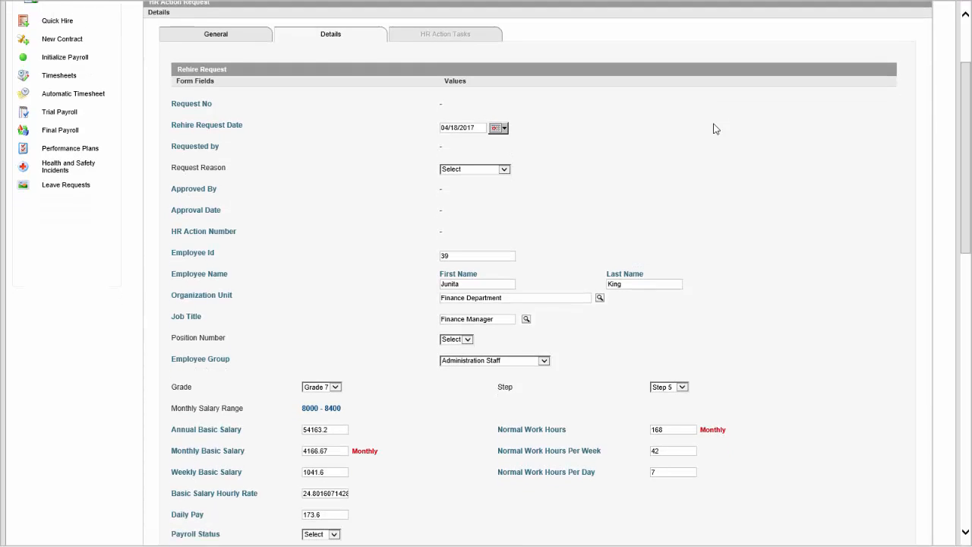
scroll(714, 130, "down", 6)
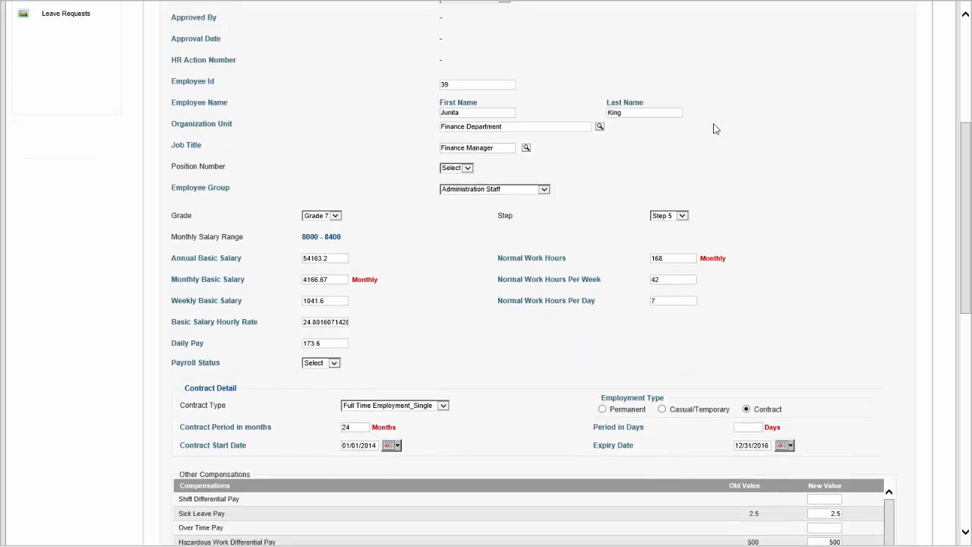
scroll(714, 129, "down", 2)
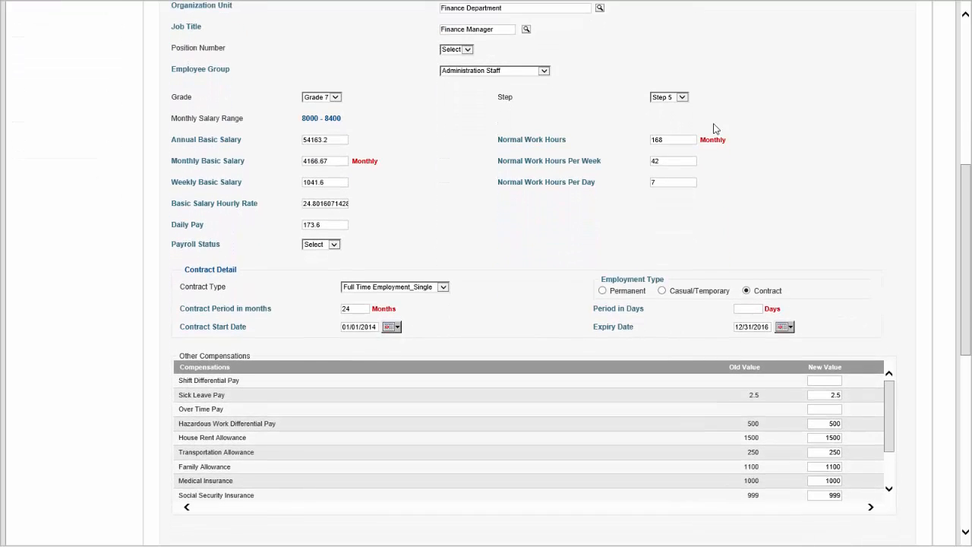
key("ctrl+a")
type("8200")
key("Tab")
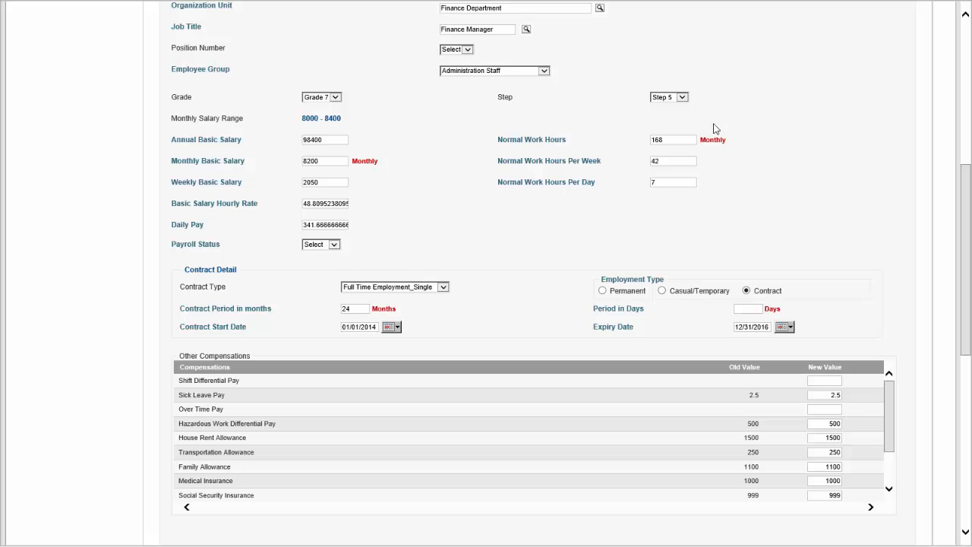
Step: Set the contract start date to 04/18/2017 and payroll status to Active
scroll(714, 129, "down", 1)
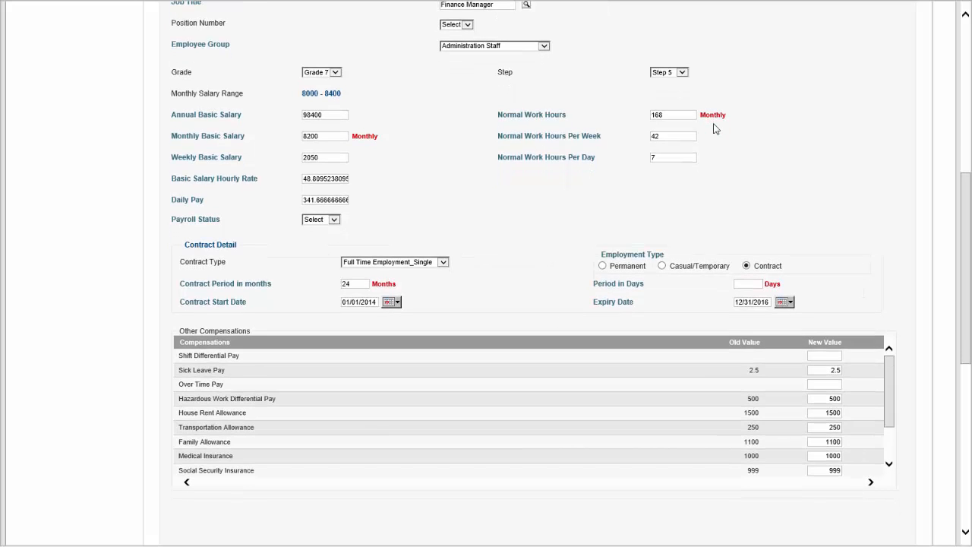
scroll(714, 129, "down", 2)
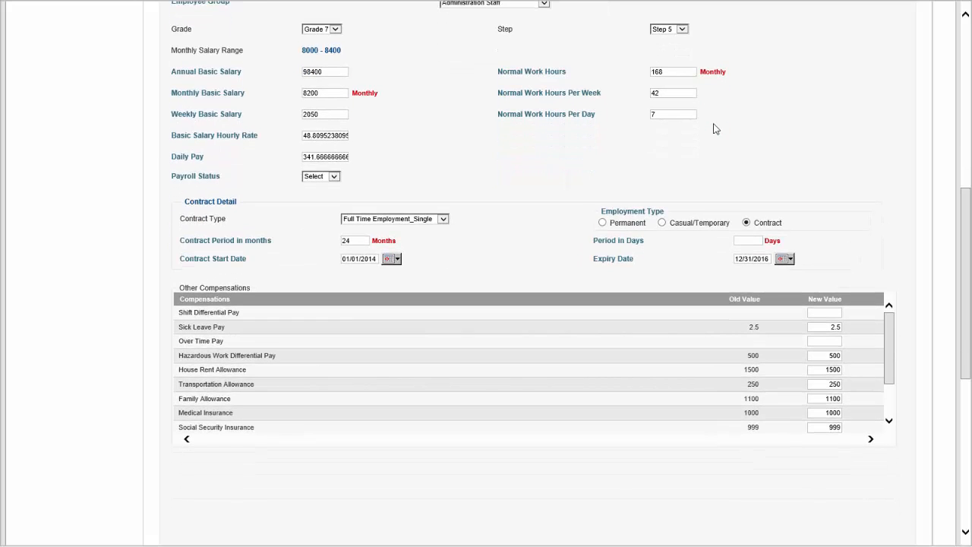
left_click(392, 259)
left_click(404, 358)
scroll(714, 129, "up", 1)
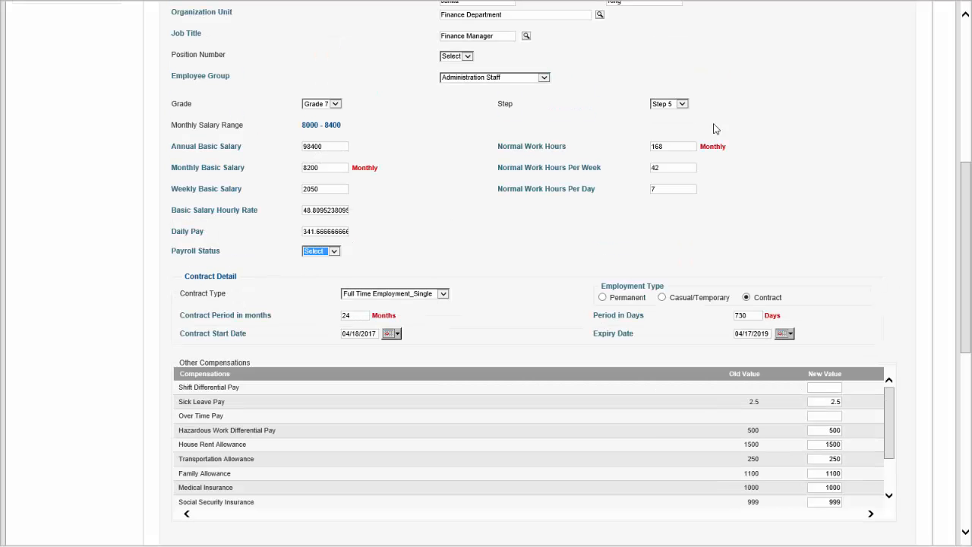
key("alt+Down")
key("Down")
key("Return")
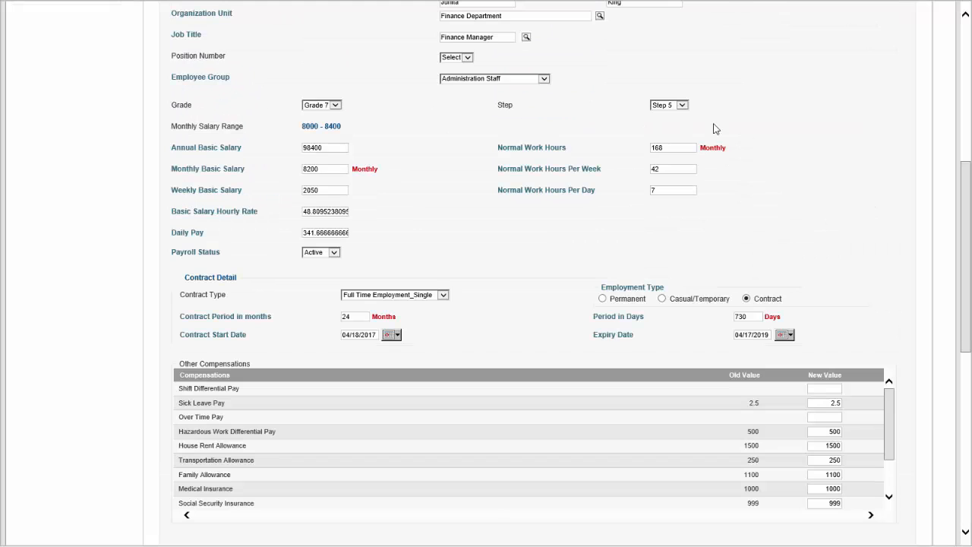
scroll(714, 130, "up", 1)
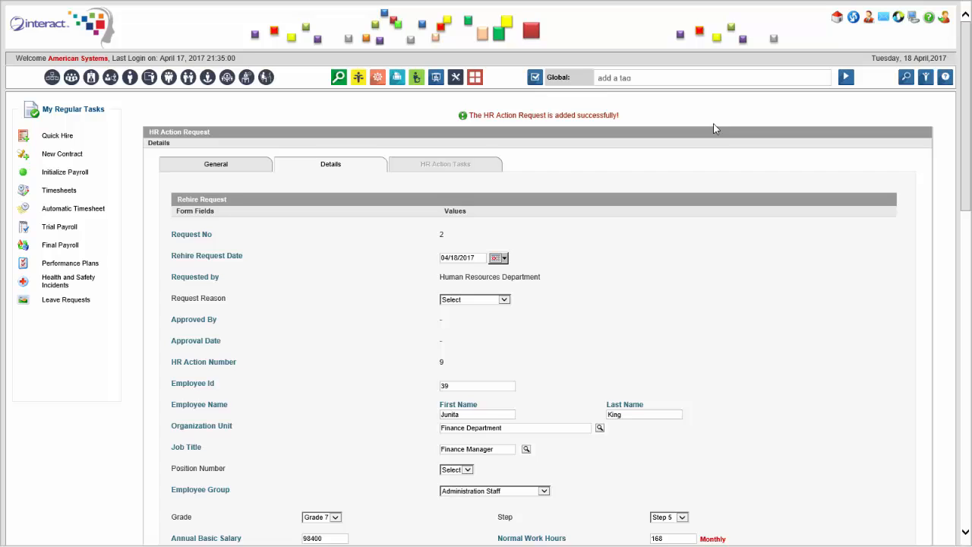
Step: Scroll down to the saved rehire request's buttons and back up
scroll(714, 129, "down", 3)
scroll(714, 129, "down", 8)
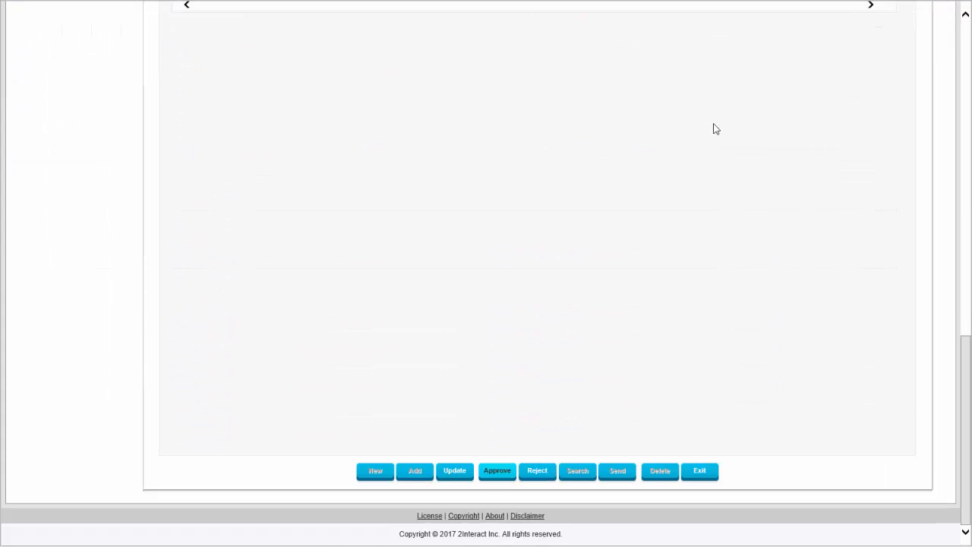
scroll(714, 129, "up", 15)
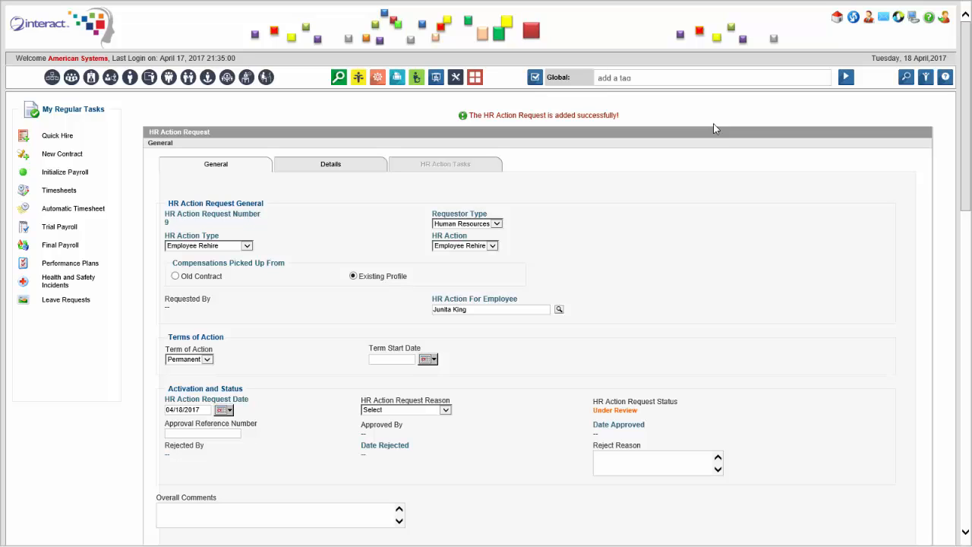
key("alt+Down")
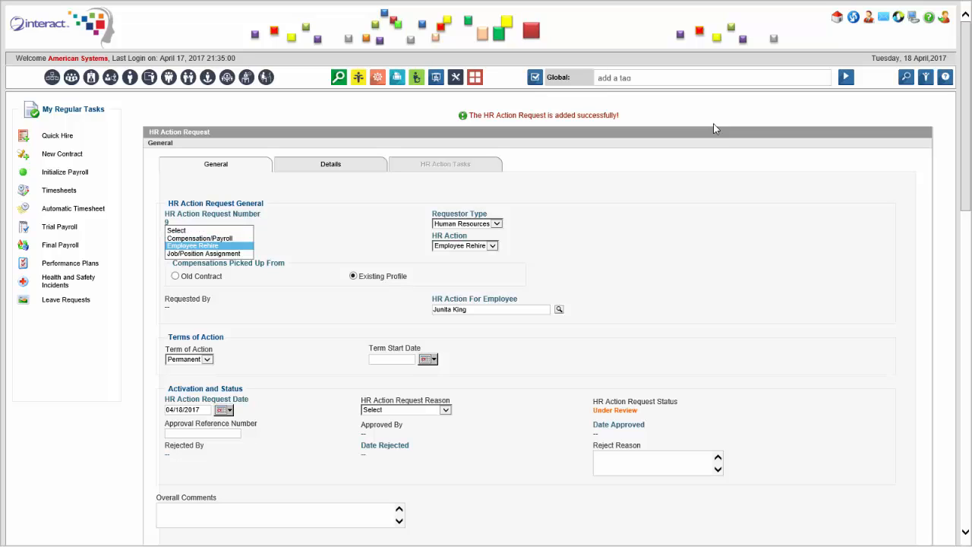
key("Escape")
key("Tab")
key("alt+Down")
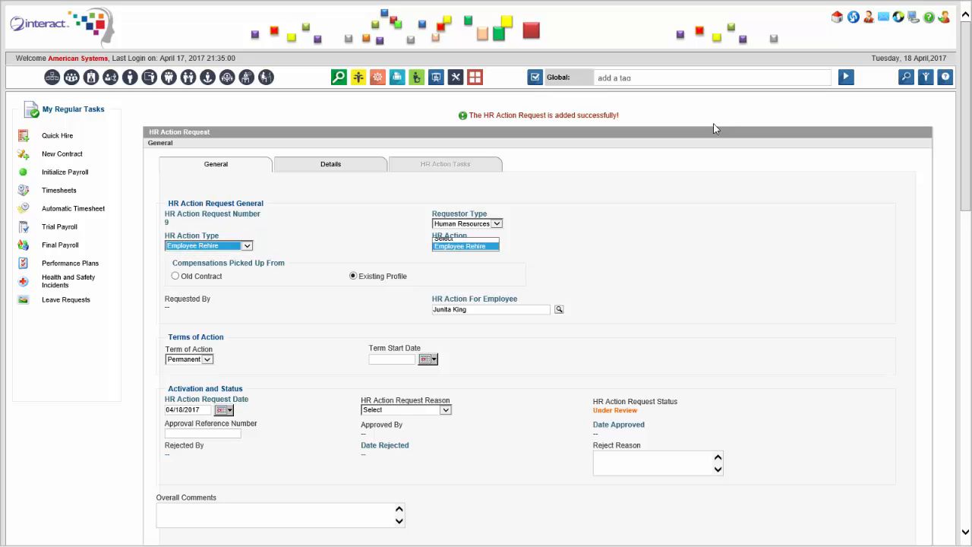
key("Escape")
scroll(714, 129, "down", 5)
scroll(714, 129, "down", 5)
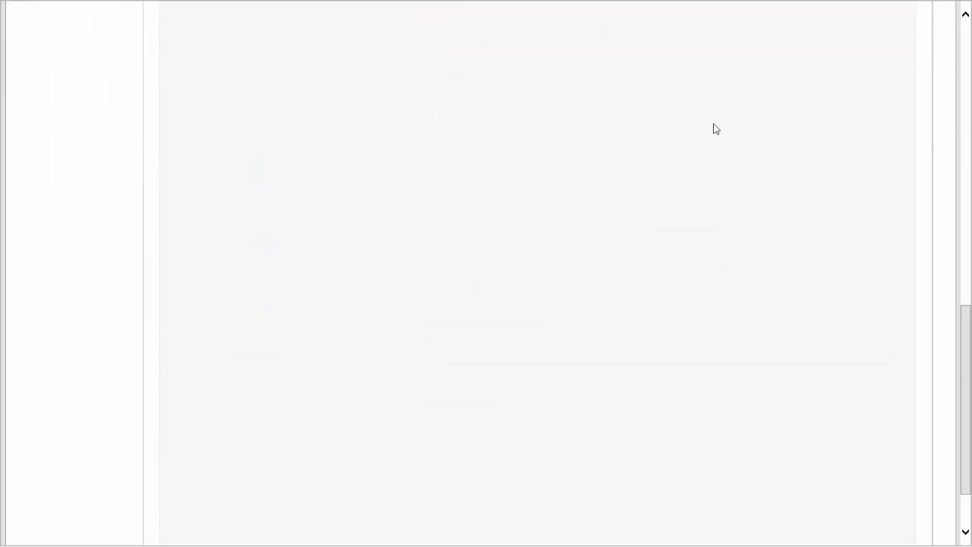
scroll(714, 129, "up", 9)
scroll(713, 129, "up", 2)
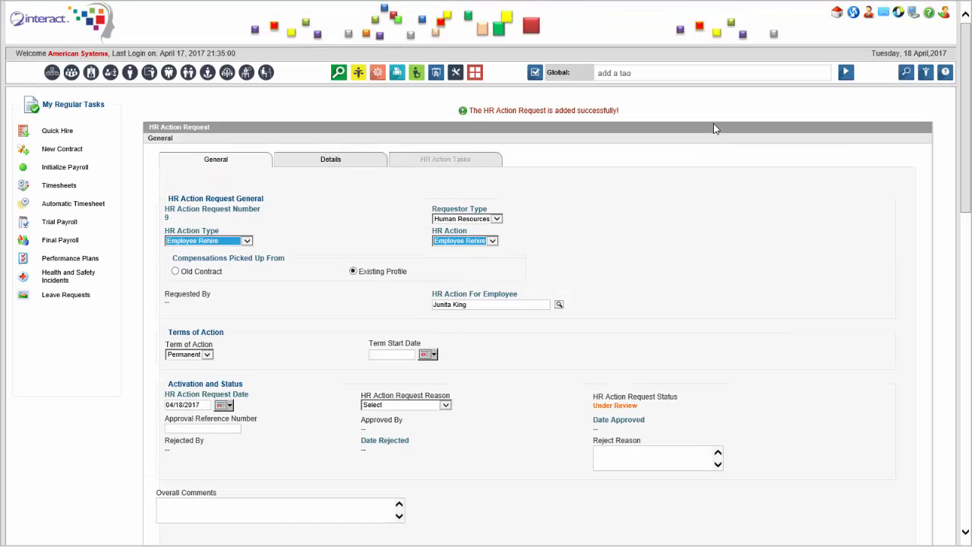